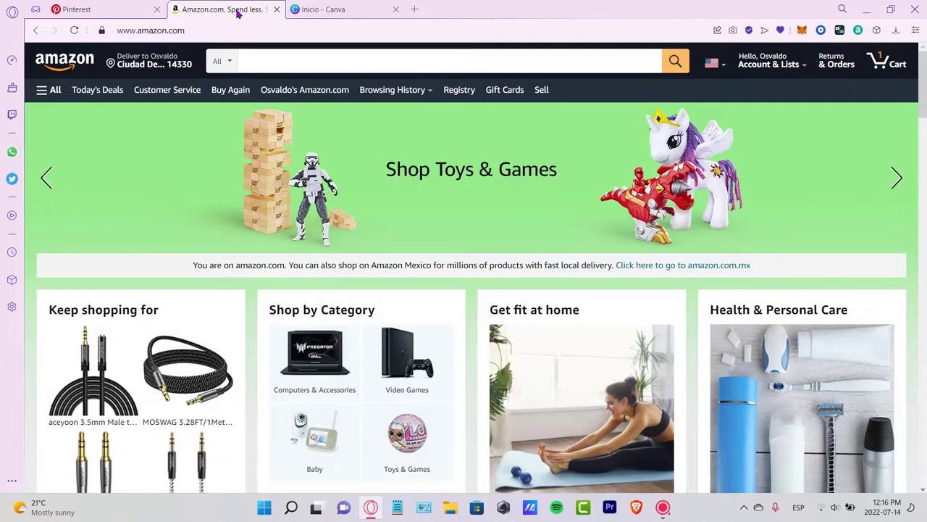
Look over the Pinterest, Amazon and Canva tabs, ending back on the Amazon home page
left_click(134, 10)
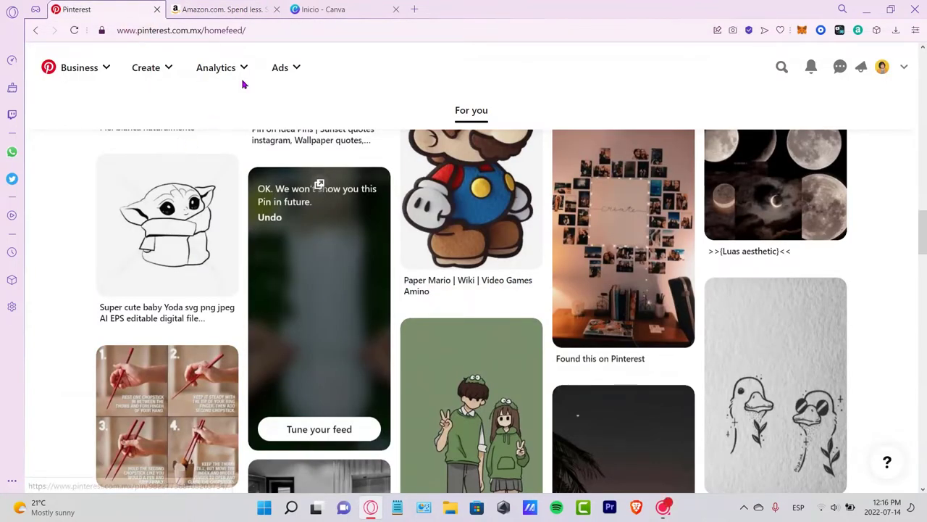
left_click(214, 8)
left_click(322, 11)
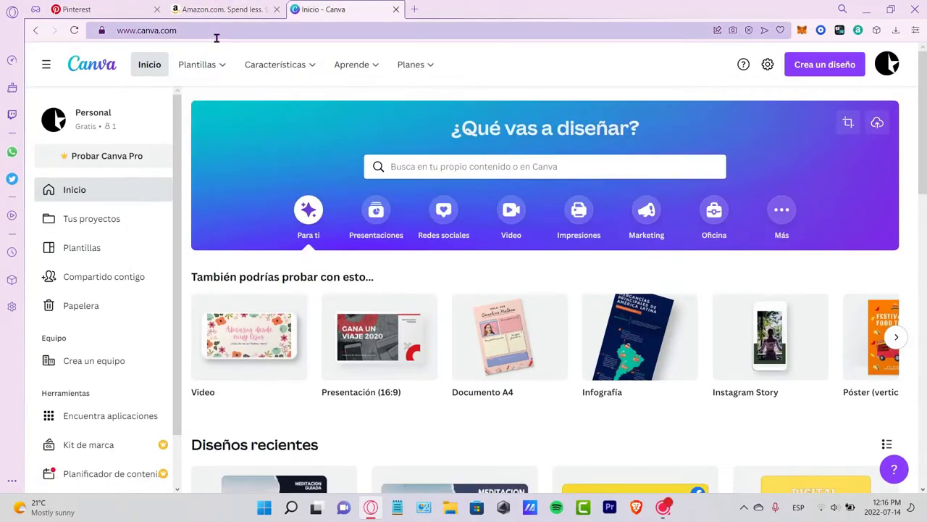
mouse_move(214, 65)
left_click(225, 9)
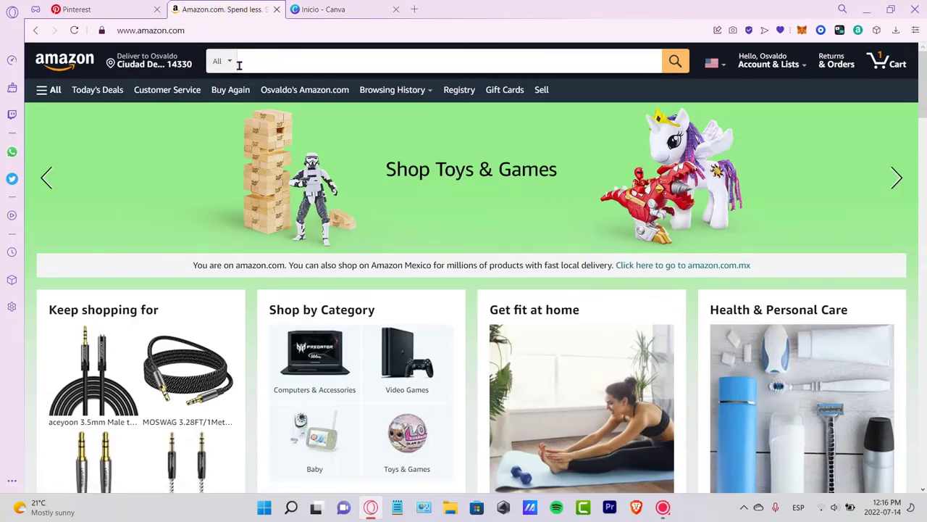
Open Become an Affiliate from the footer's Make Money with Us section
mouse_move(777, 65)
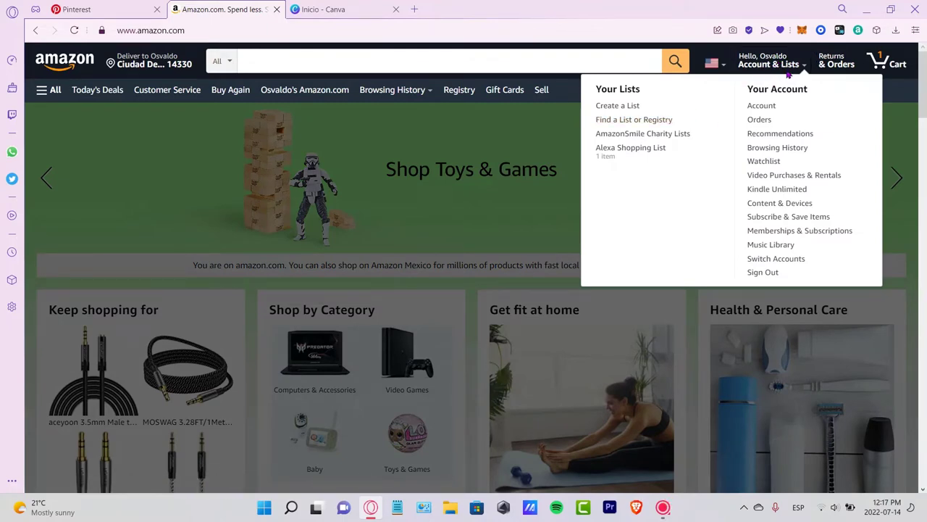
scroll(628, 169, "down", 20)
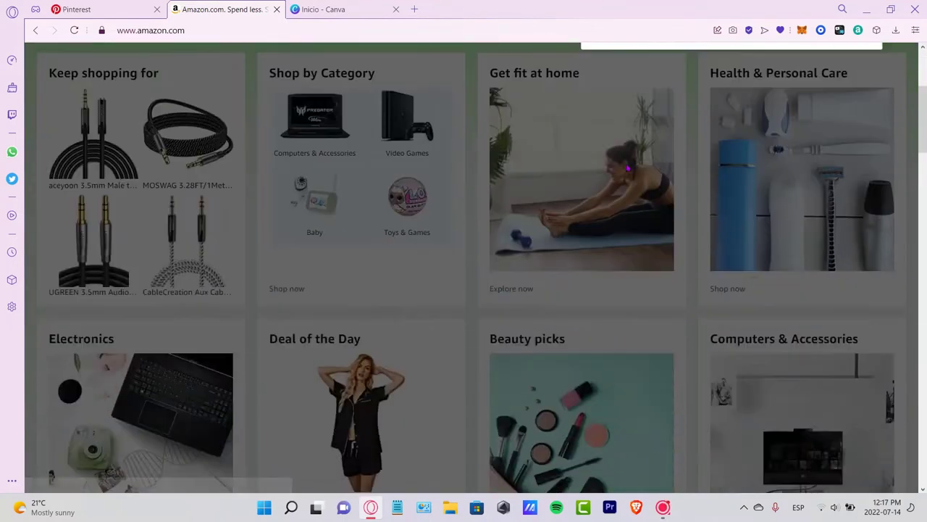
scroll(627, 169, "up", 10)
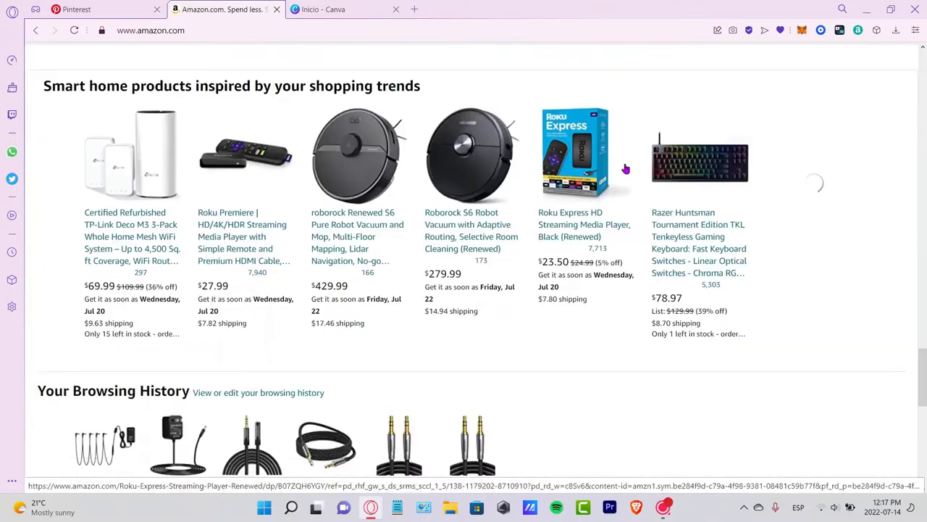
scroll(627, 169, "down", 11)
scroll(627, 169, "up", 2)
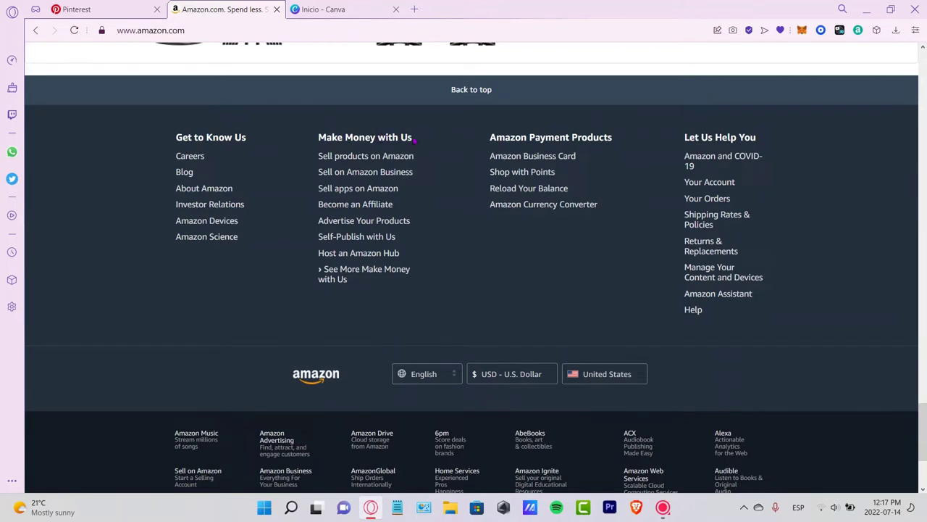
left_click_drag(416, 141, 438, 177)
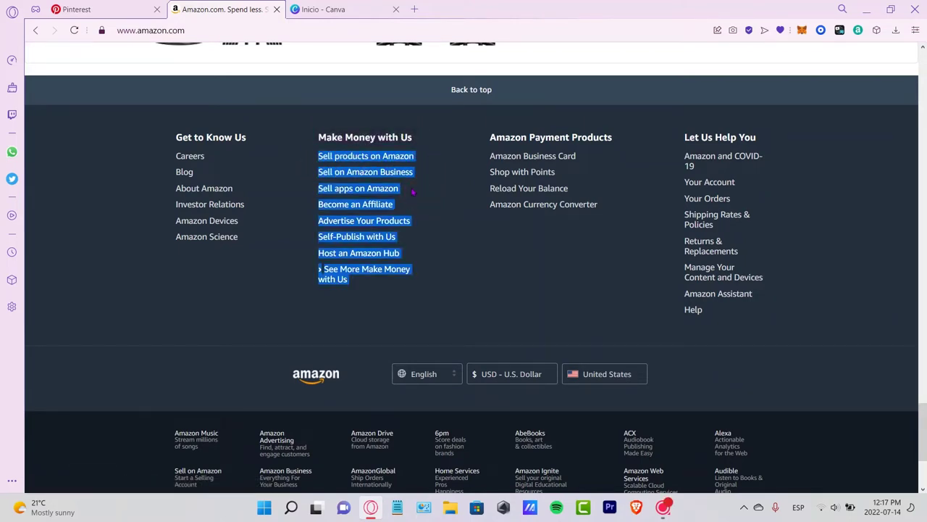
left_click(442, 137)
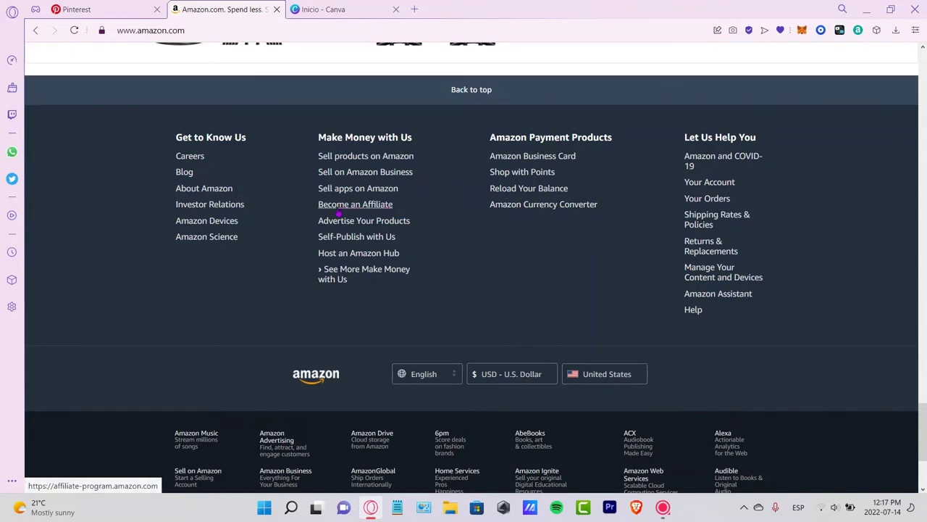
left_click(384, 206)
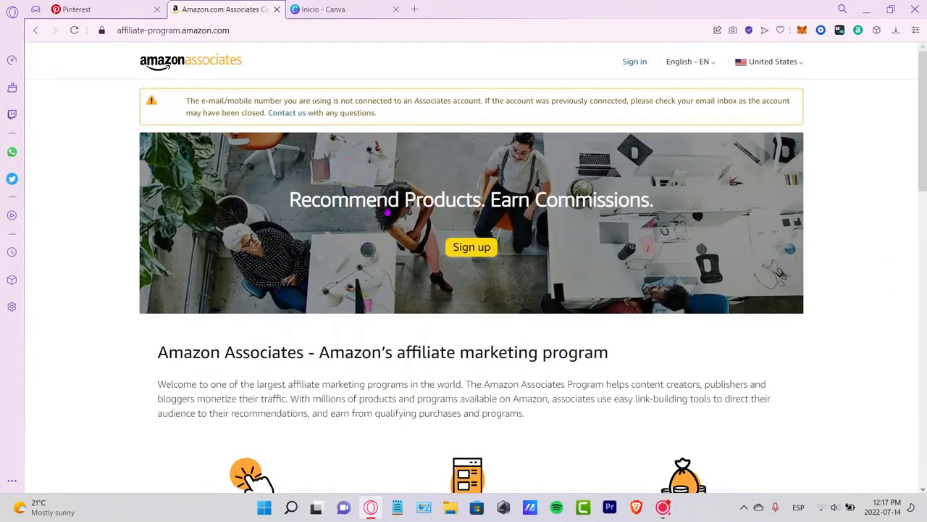
Read the Associates steps, highlighting the millions of products, linking tools and 10% commission phrases
scroll(463, 211, "down", 3)
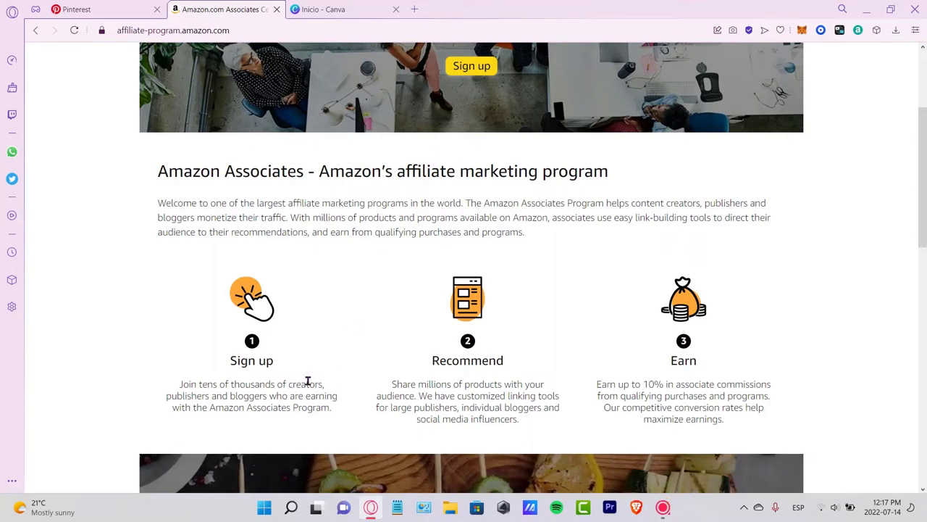
left_click_drag(417, 382, 572, 385)
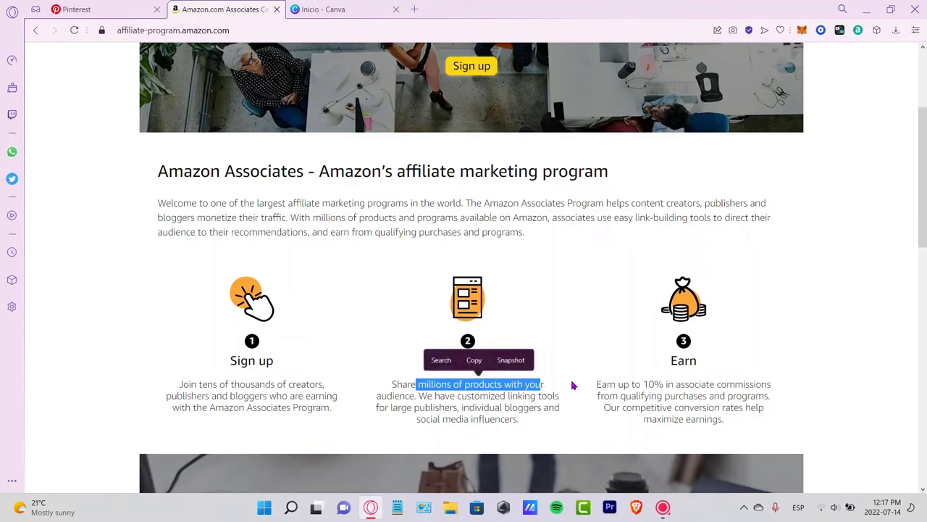
scroll(572, 386, "down", 3)
left_click_drag(480, 215, 561, 216)
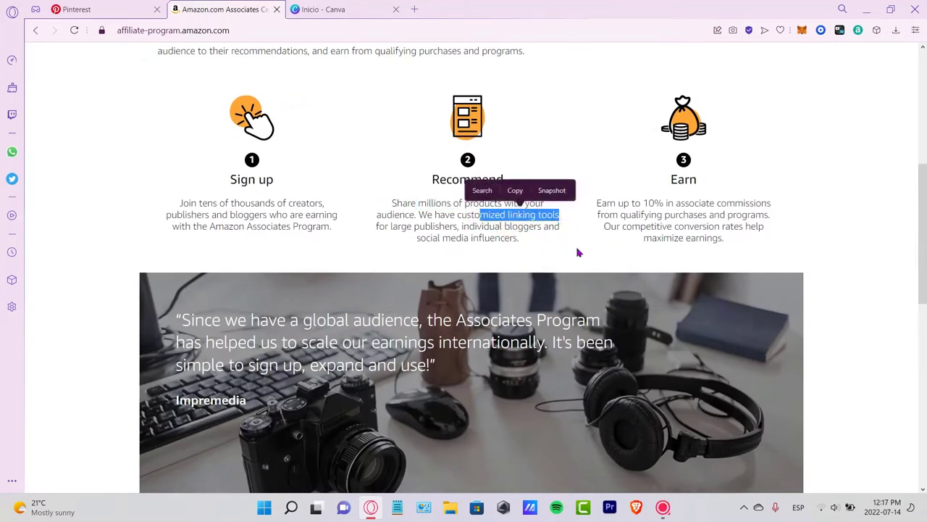
left_click(548, 230)
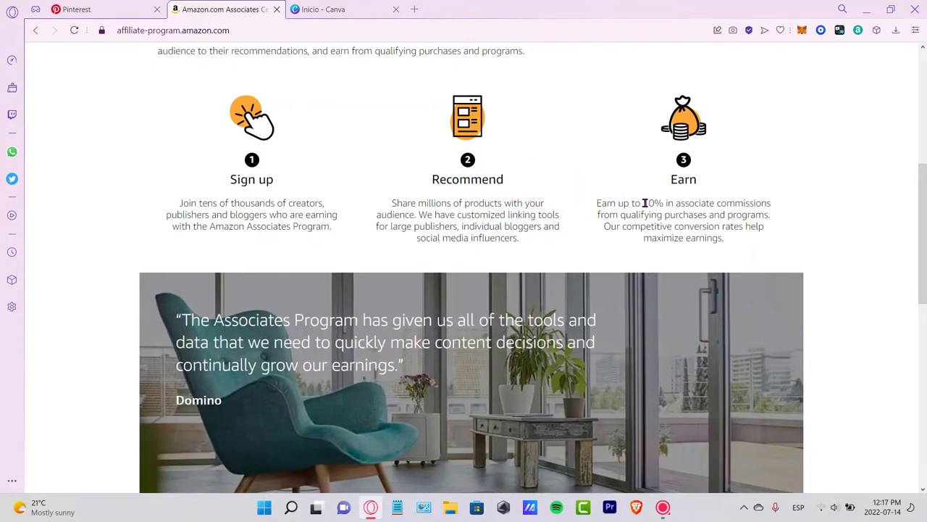
left_click_drag(644, 203, 785, 218)
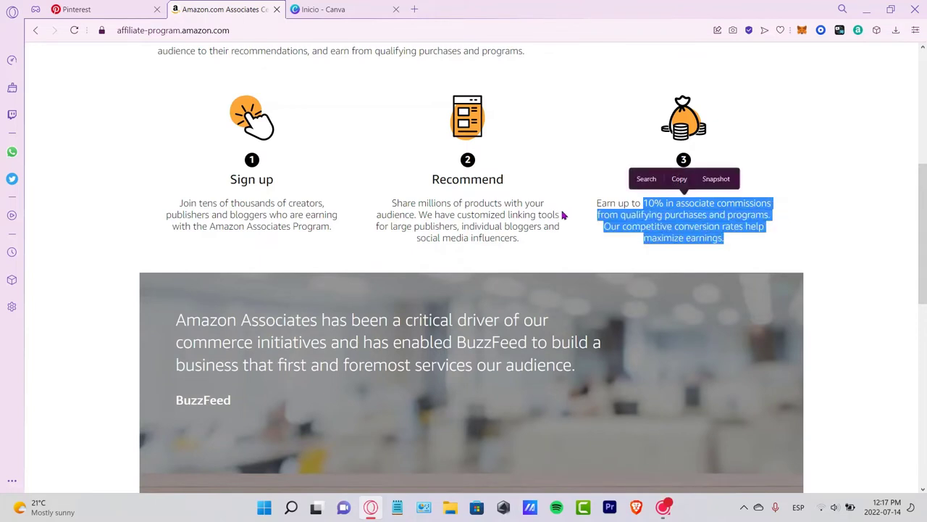
left_click(558, 214)
left_click_drag(443, 203, 524, 205)
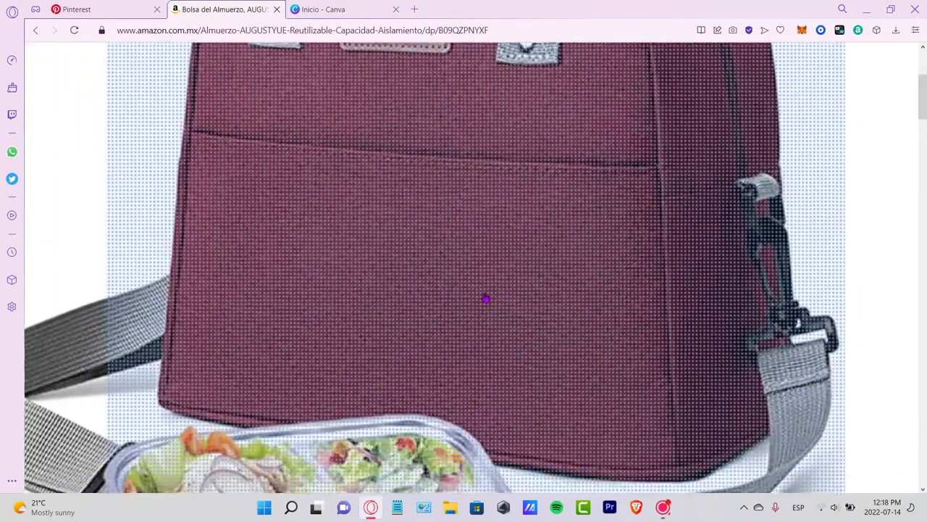
Open the lunch bag's sharing options and reset the page zoom to normal
scroll(335, 281, "down", 4)
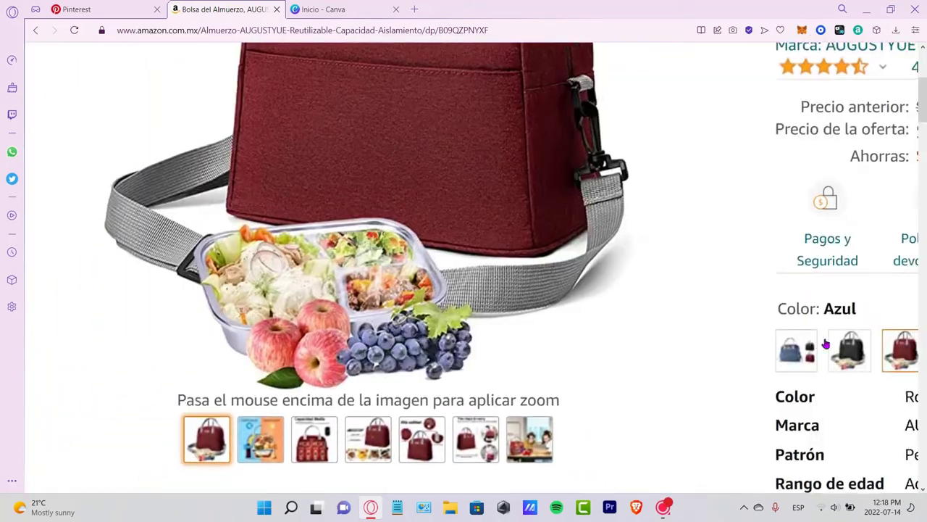
scroll(753, 230, "right", 5)
scroll(753, 230, "right", 3)
scroll(724, 230, "up", 5)
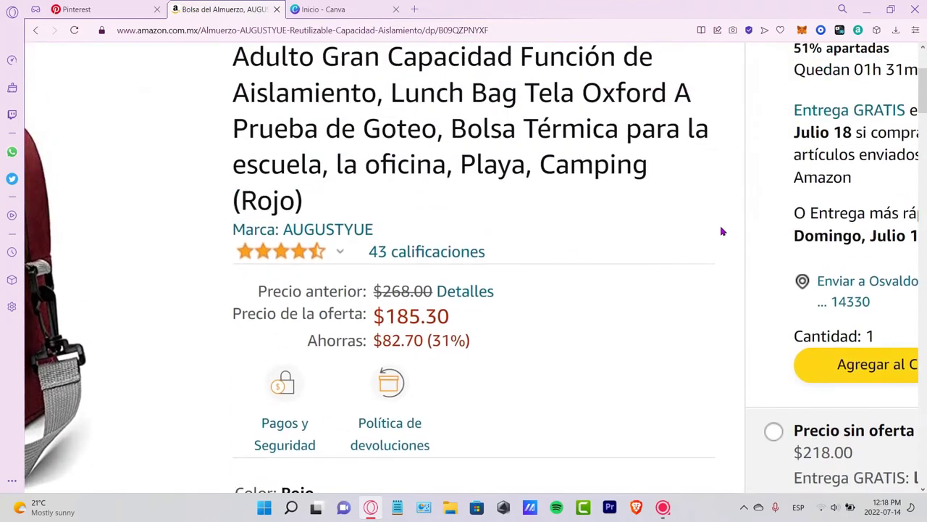
scroll(423, 192, "left", 6)
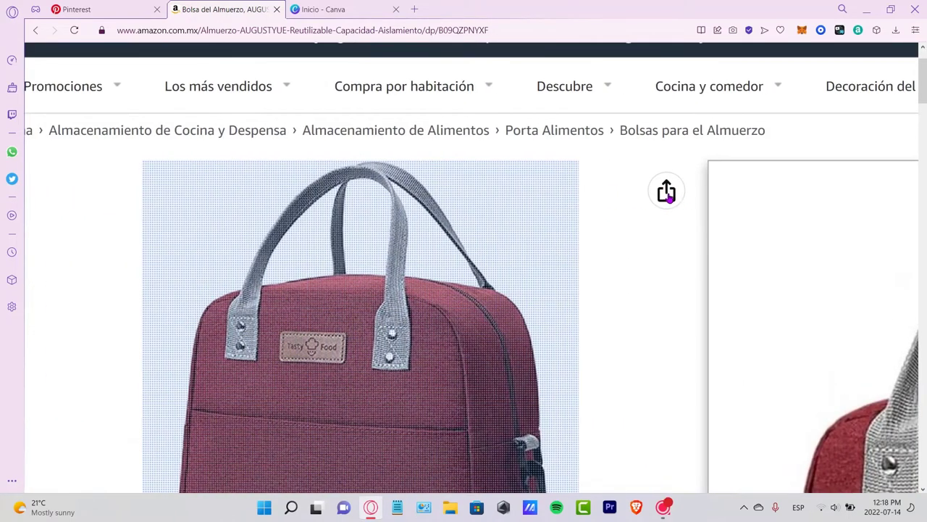
left_click(667, 193)
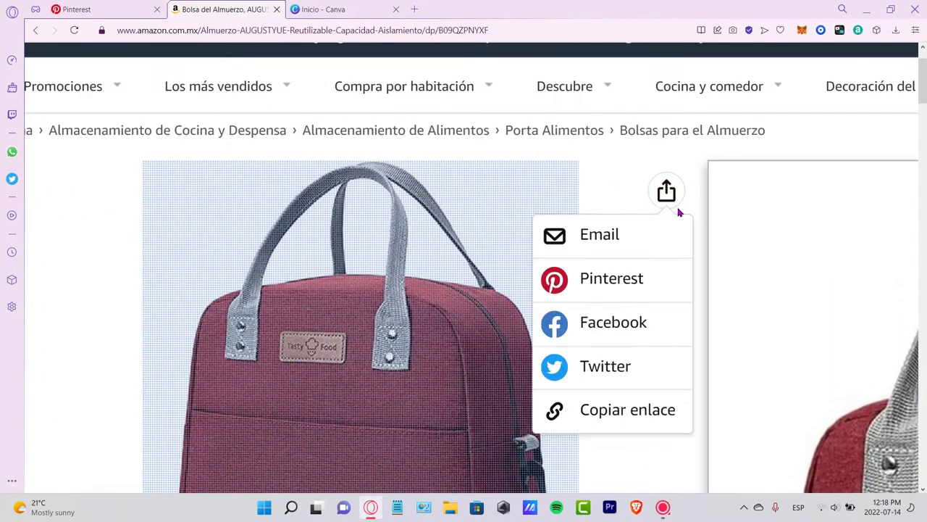
key("ctrl+0")
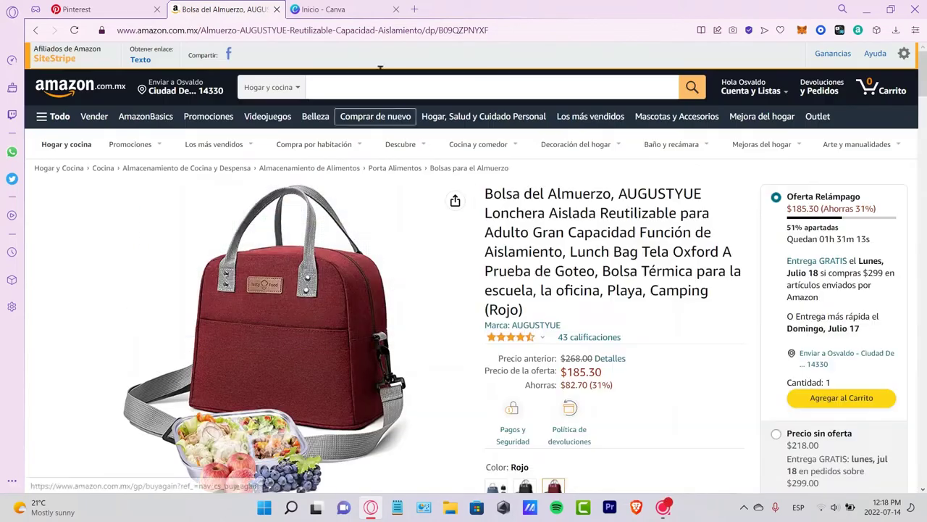
Open the pasted a.co short link in a new tab, reaching the Amazon Afiliados dashboard
left_click(415, 9)
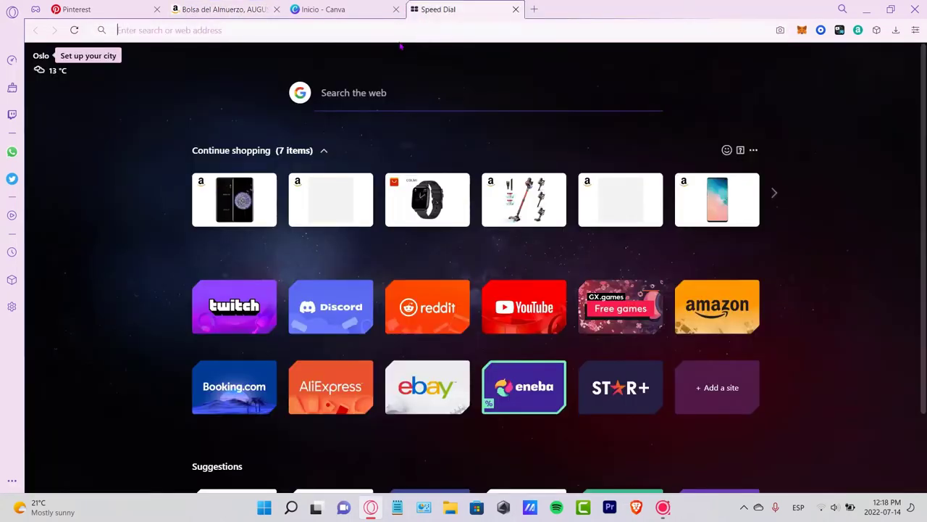
type("https://a.co/d/gNRuUhh")
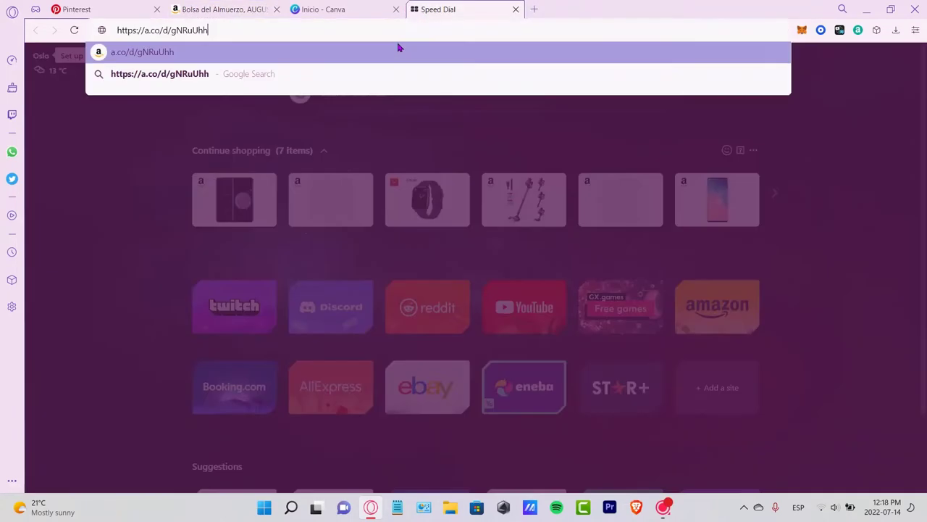
left_click(209, 53)
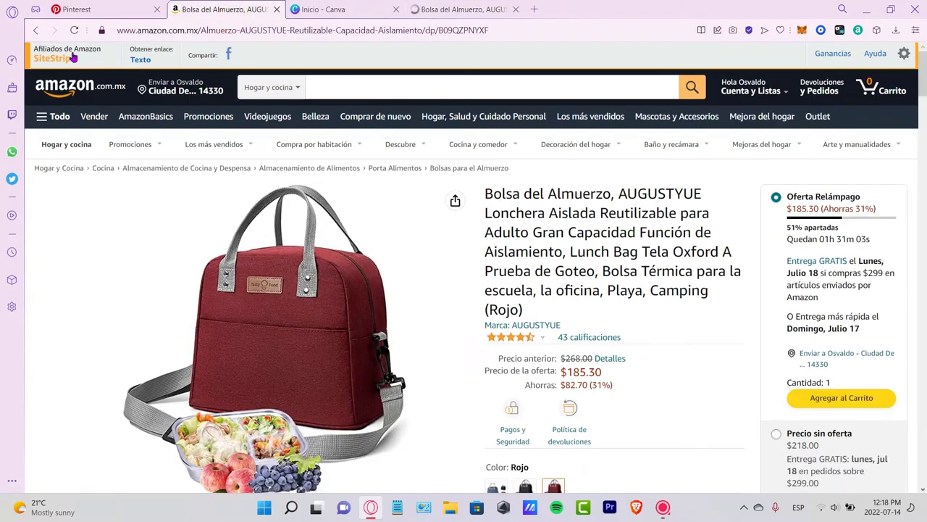
left_click(66, 52)
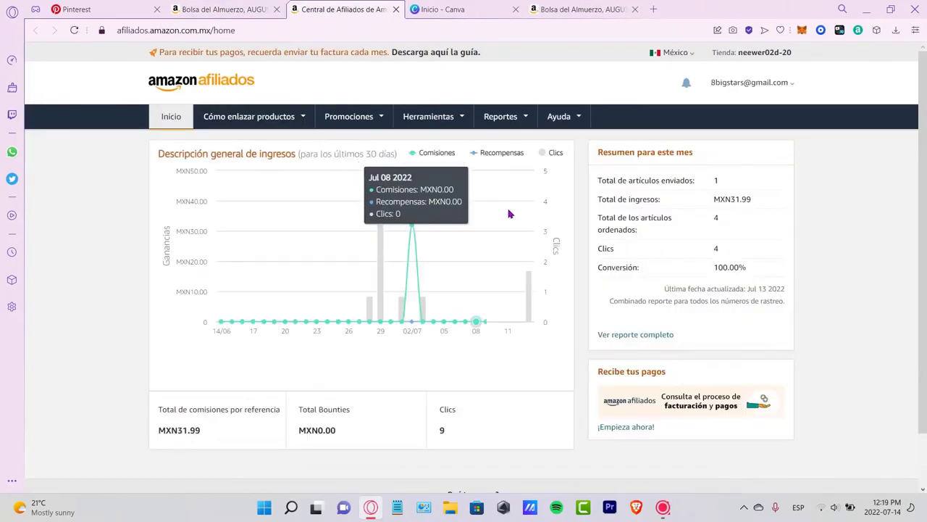
Review the monthly clicks figure and the MXN31.99 referral commission, then return to the lunch bag tab
double_click(717, 248)
left_click(747, 221)
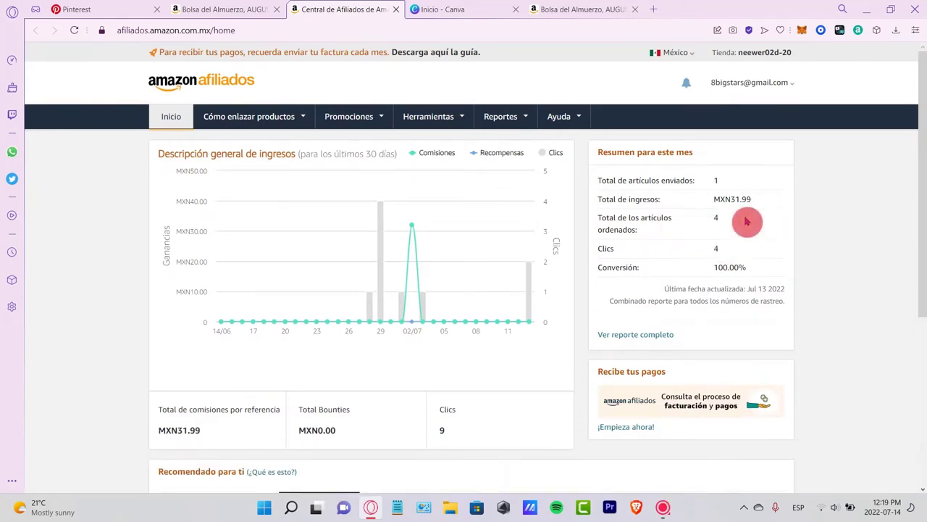
left_click_drag(747, 222, 713, 181)
scroll(915, 217, "down", 3)
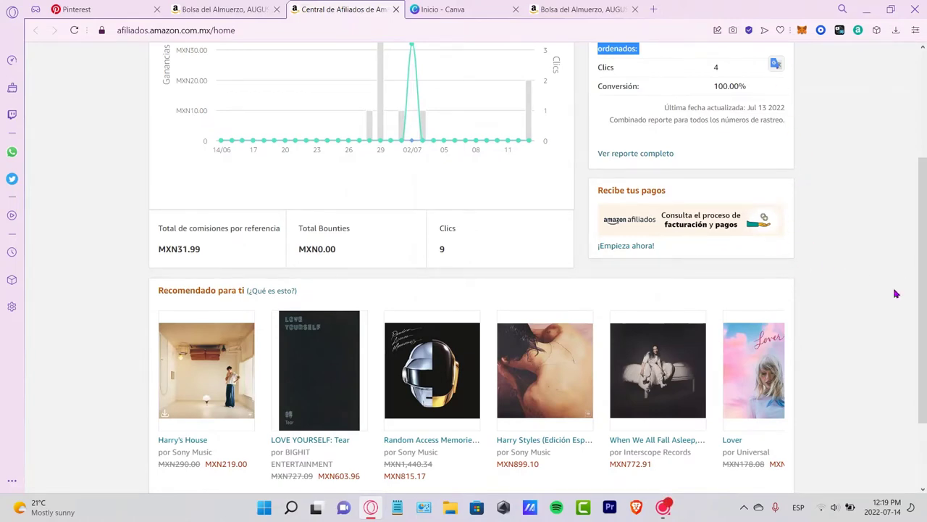
scroll(896, 294, "up", 3)
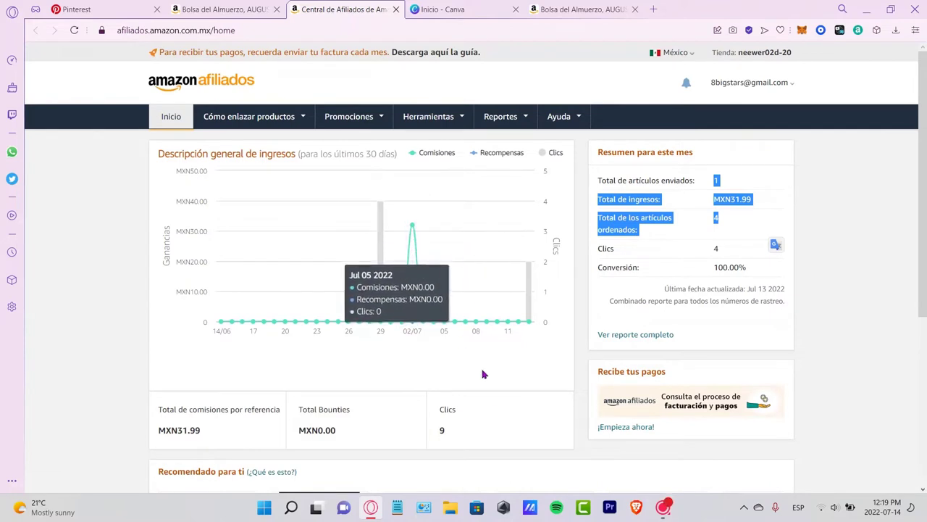
left_click_drag(206, 432, 157, 432)
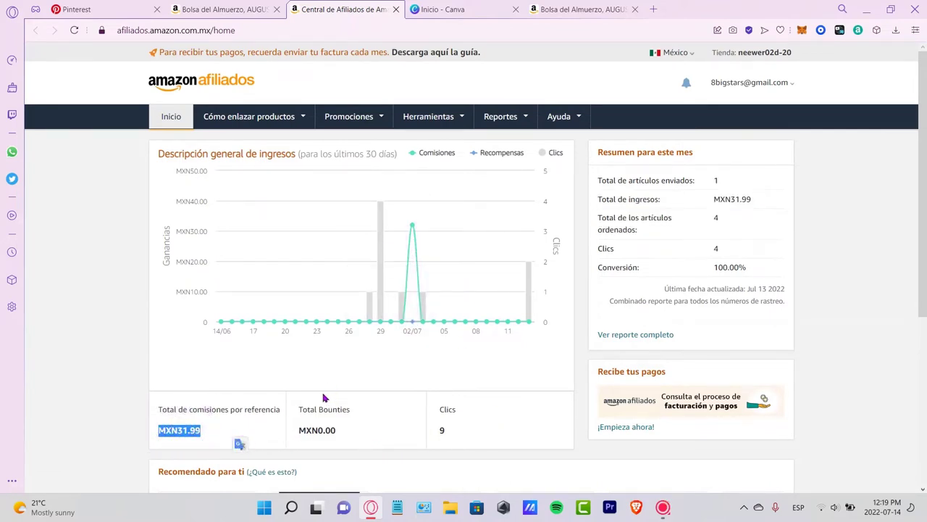
left_click(237, 7)
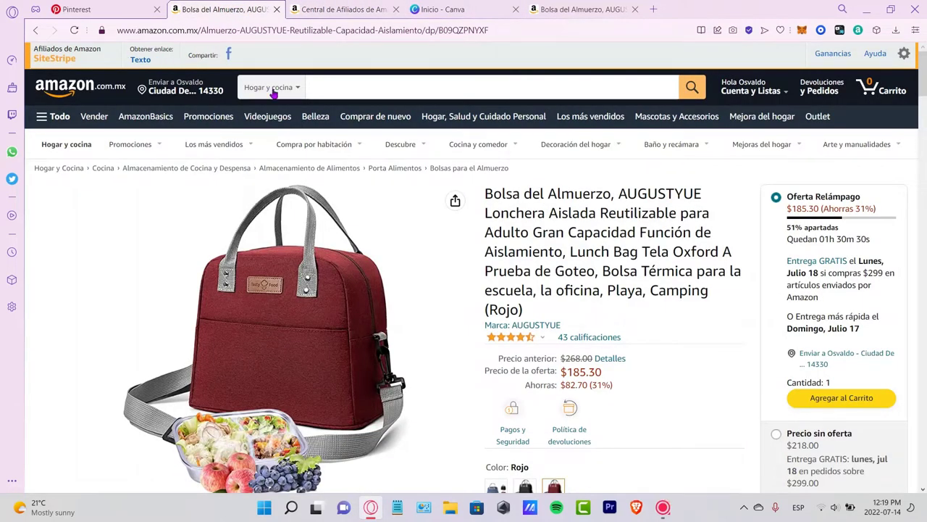
Copy the lunch bag's share link with 'Copiar enlace' and go to the Pinterest feed
left_click(456, 201)
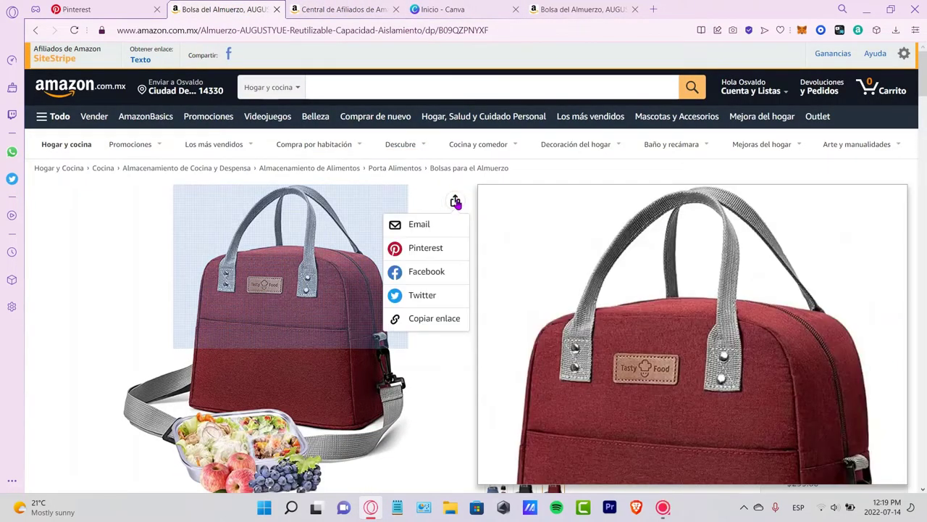
left_click(438, 324)
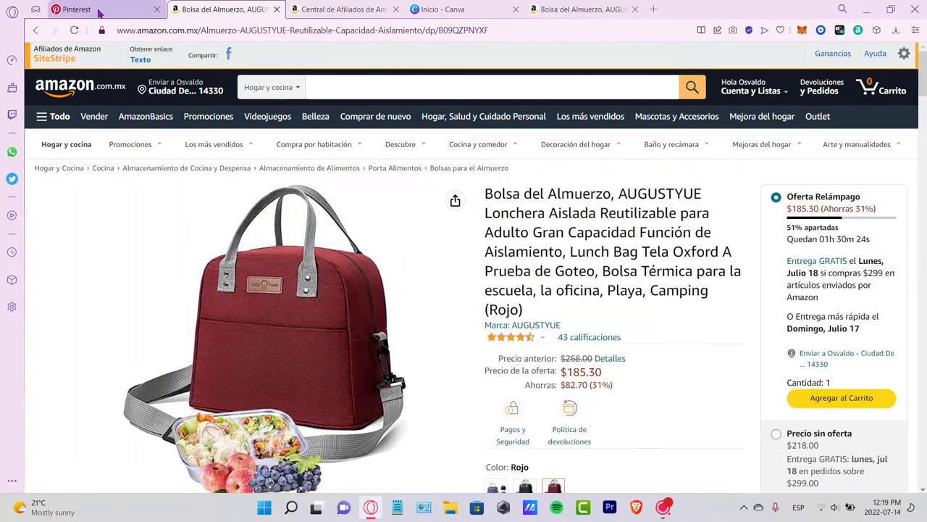
left_click(99, 12)
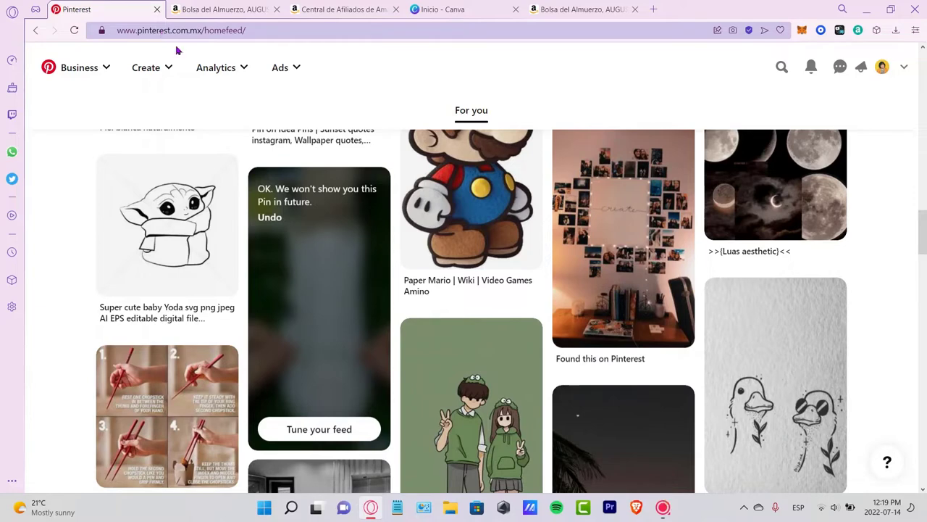
Start a new Pin from Pinterest's Create menu
left_click(904, 69)
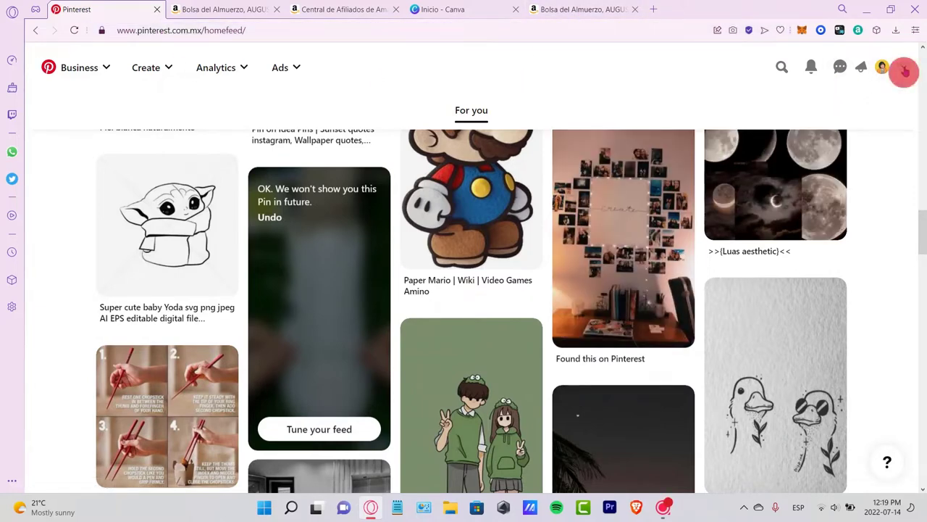
left_click(902, 71)
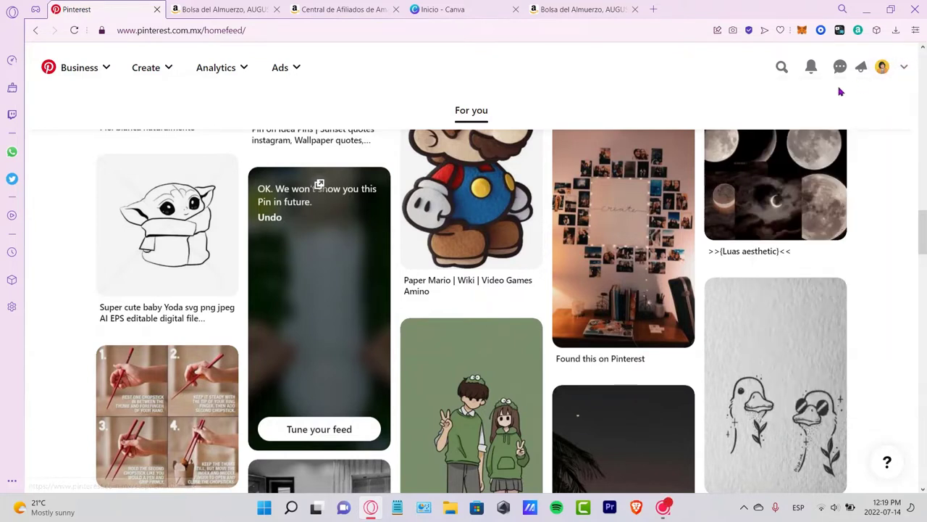
left_click(145, 72)
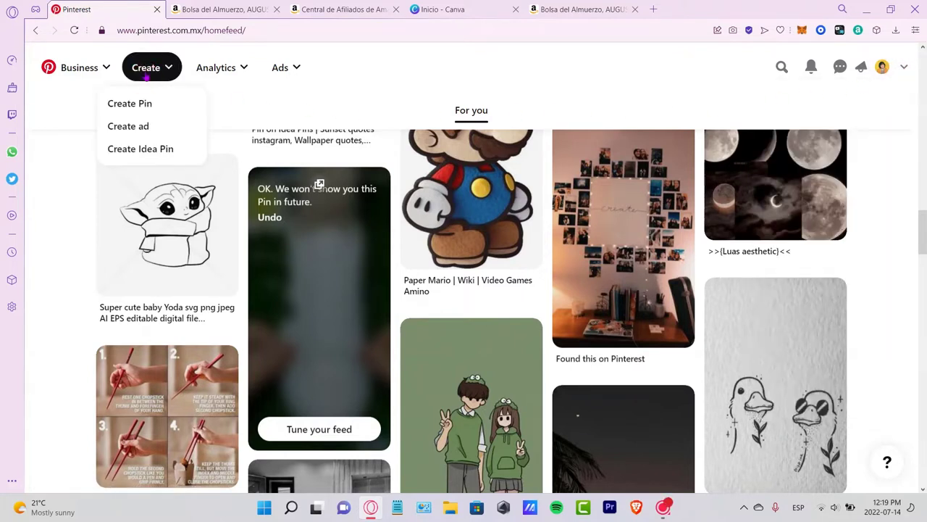
left_click(152, 96)
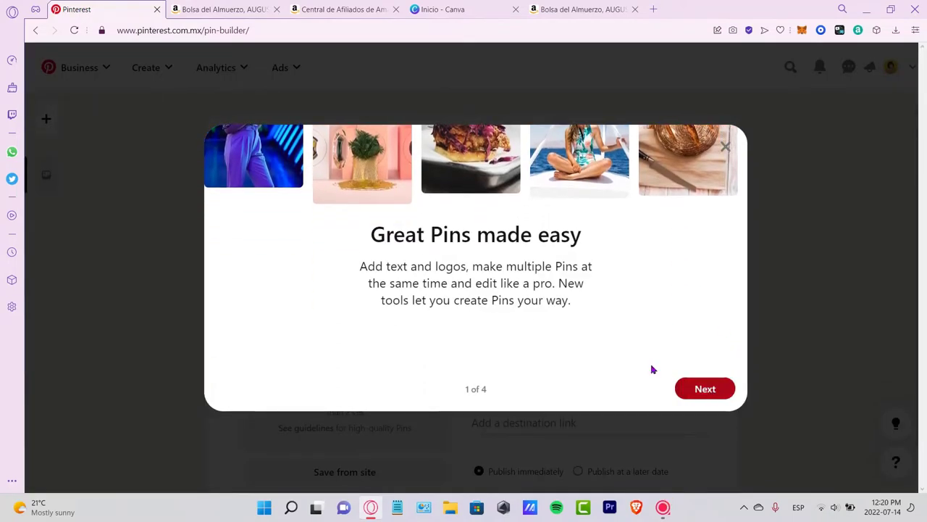
Skip the Pin builder's onboarding tour and select the title and description fields
left_click(714, 395)
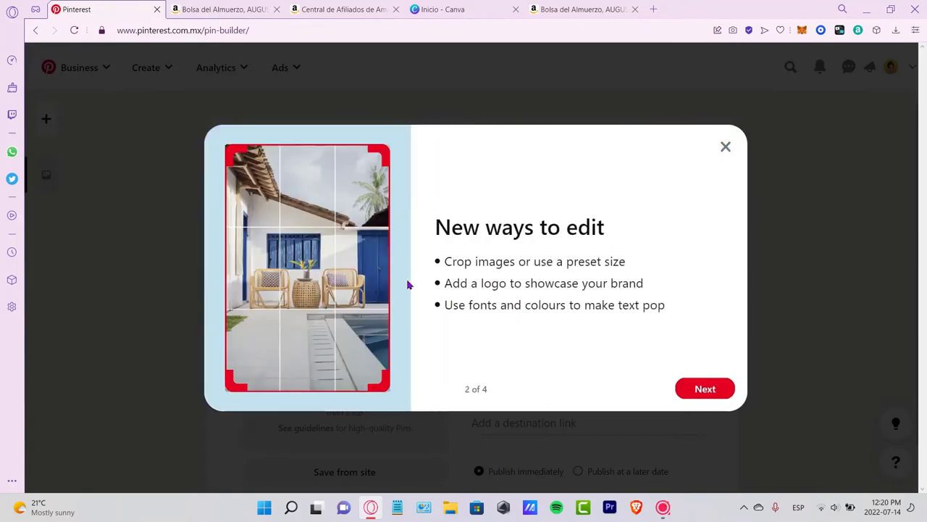
left_click(718, 392)
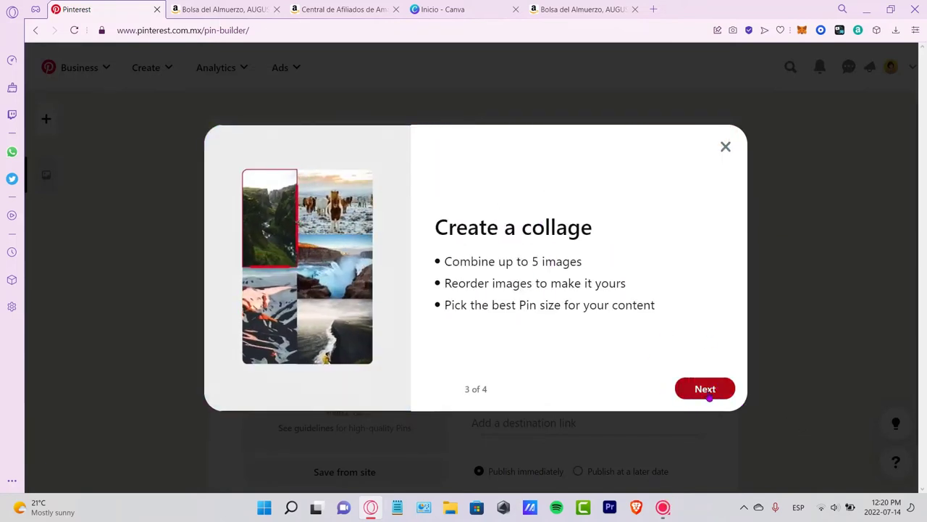
left_click(705, 389)
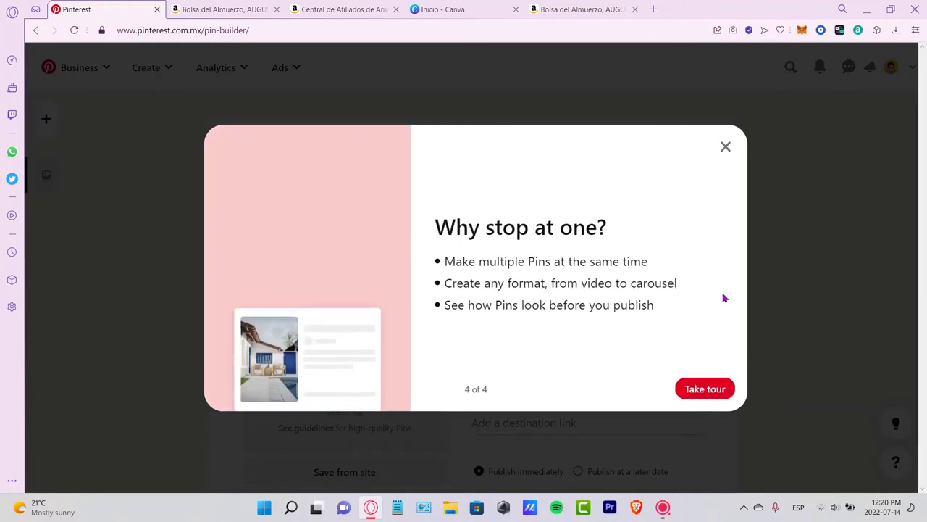
left_click(726, 148)
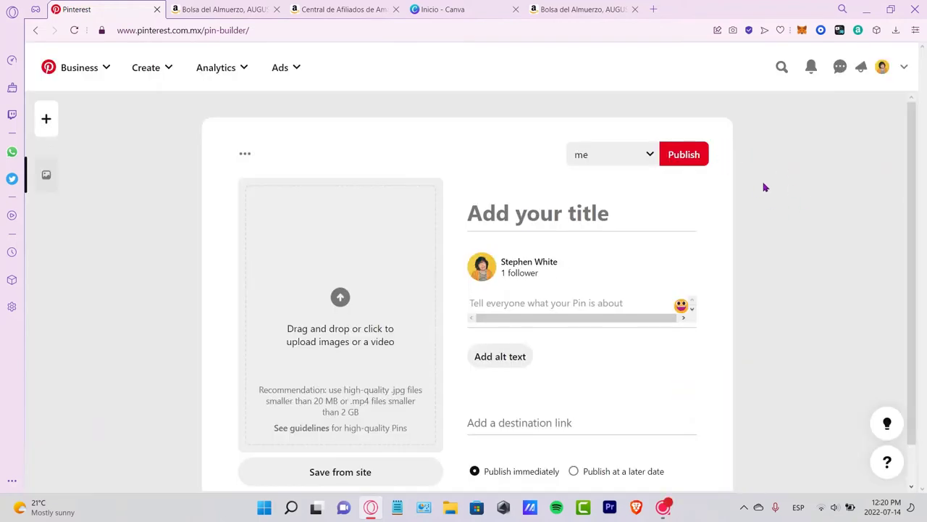
left_click(583, 215)
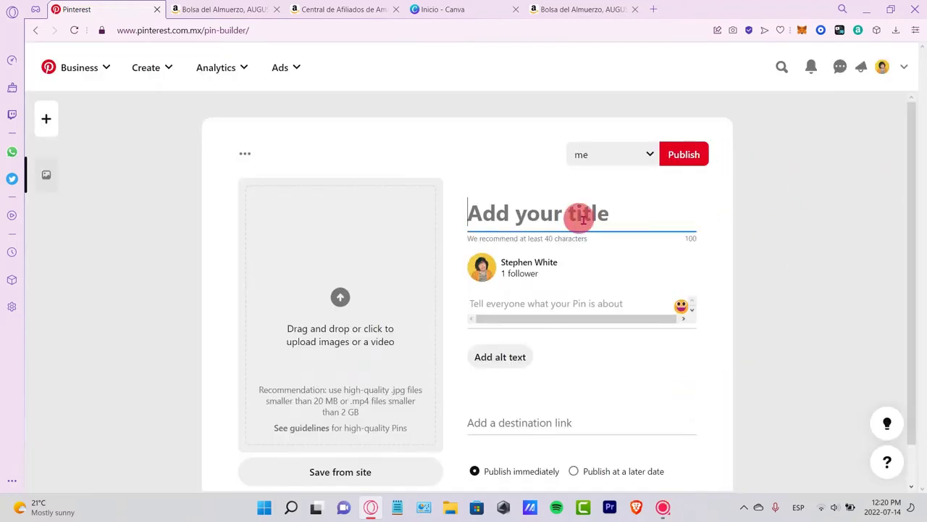
left_click(581, 305)
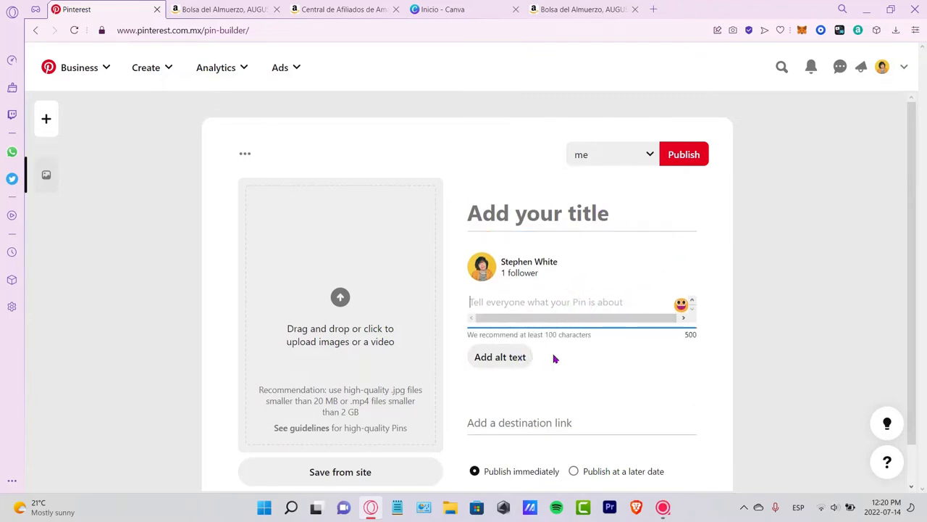
scroll(644, 376, "down", 2)
left_click(591, 375)
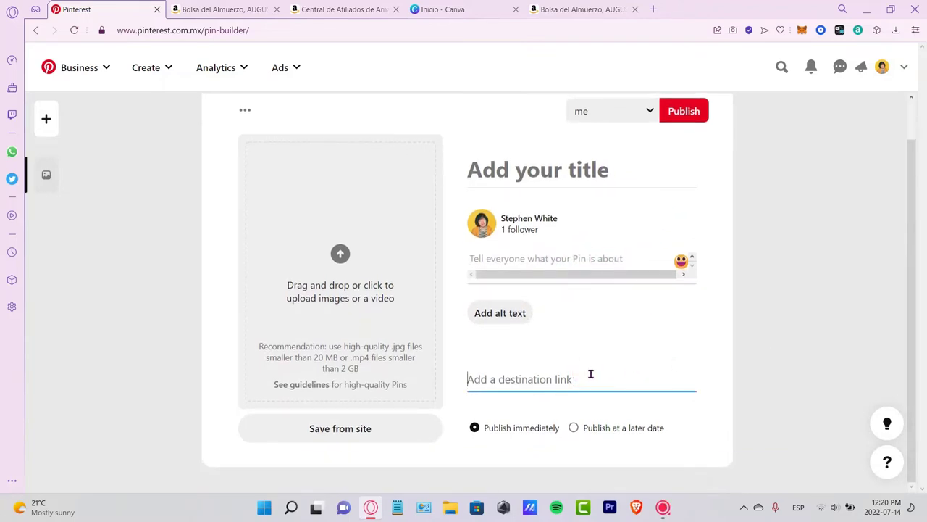
type("https://a.co/d/gNRuUhh")
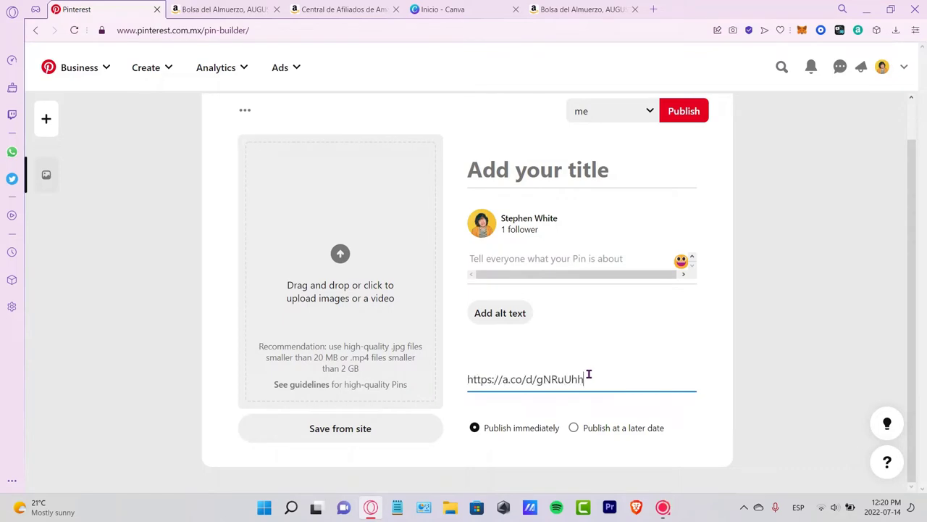
left_click(735, 382)
left_click(623, 382)
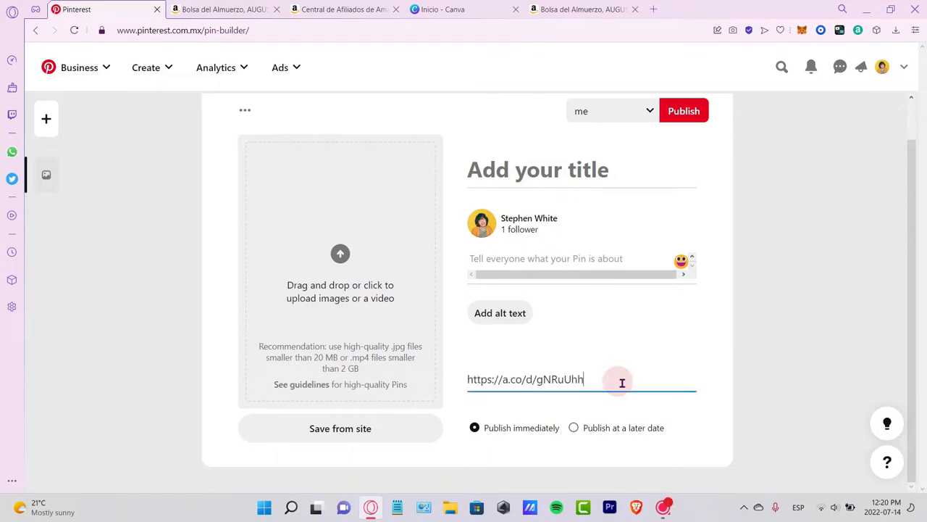
Schedule the Pin for 07/15/2022 at 15:30, then return to the Amazon tab
left_click(609, 430)
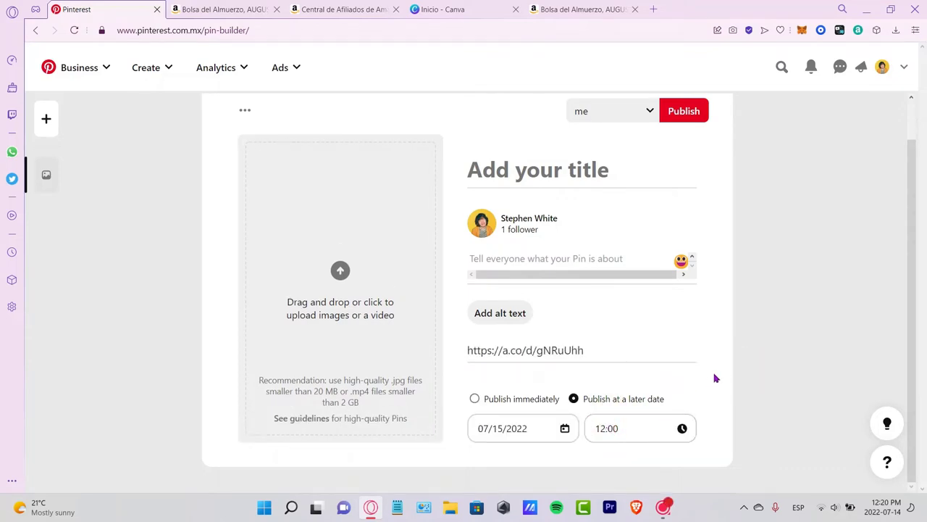
left_click(616, 428)
scroll(645, 339, "down", 15)
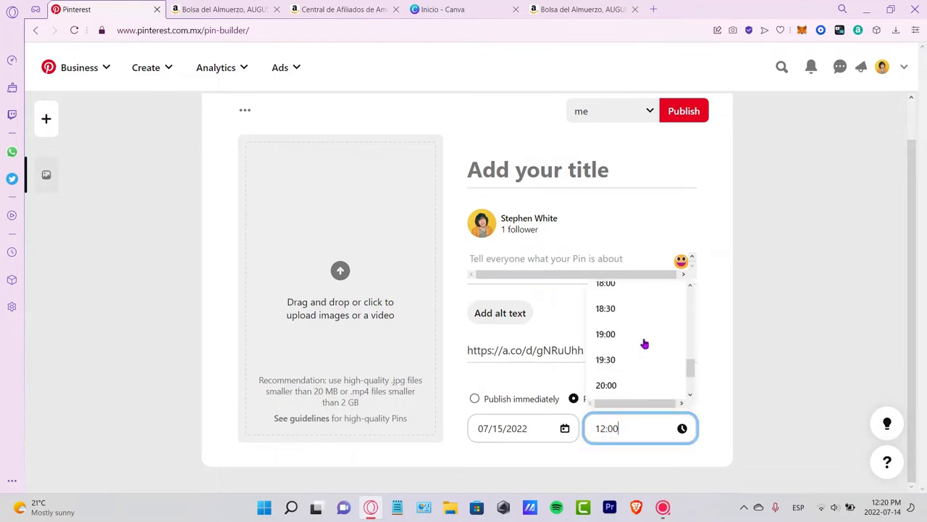
scroll(620, 319, "up", 5)
left_click(621, 337)
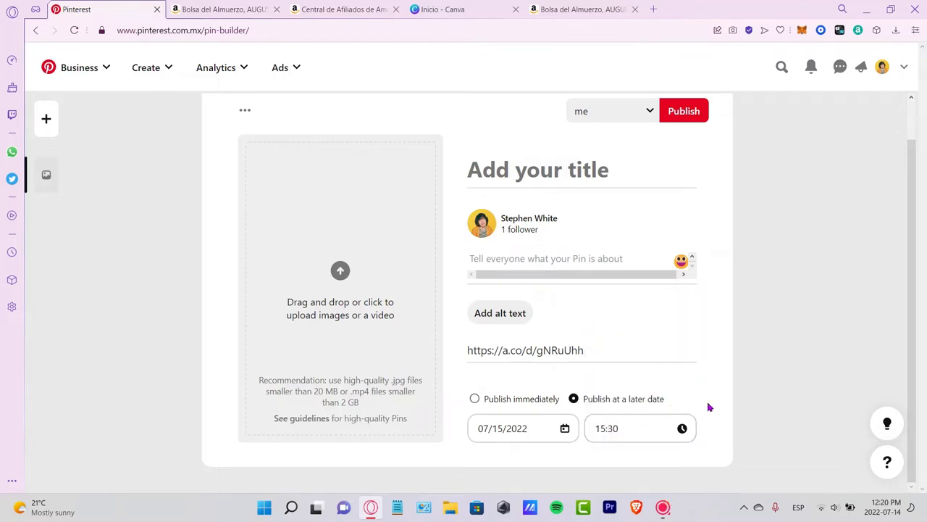
scroll(609, 355, "up", 1)
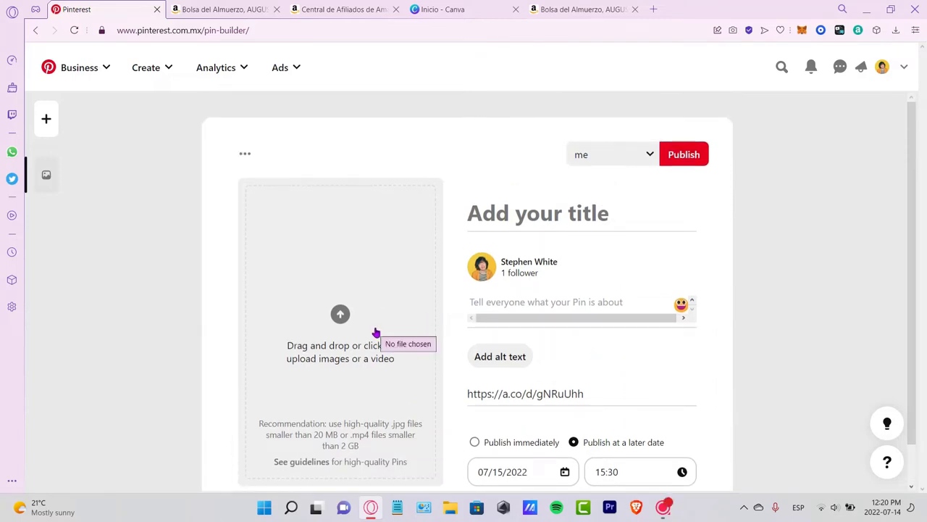
left_click(612, 10)
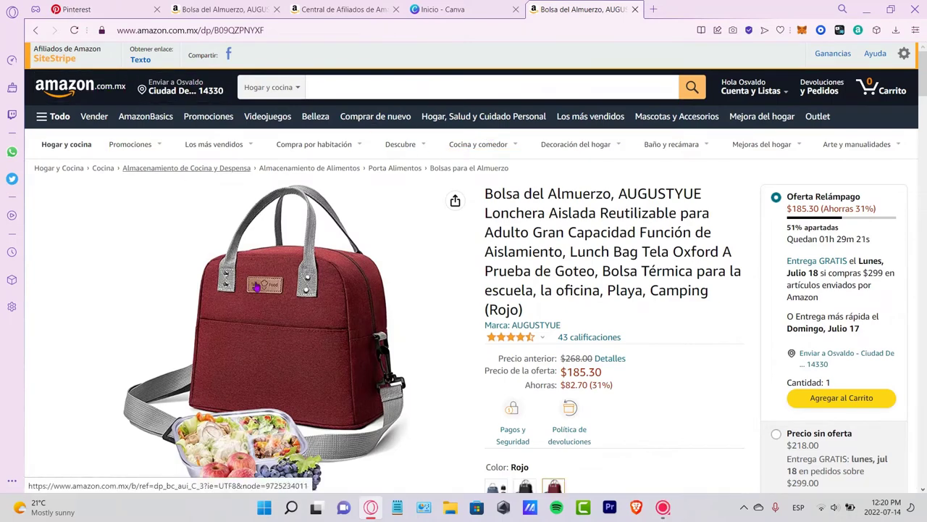
Copy the red lunch bag product image and switch to the Canva home tab
right_click(299, 307)
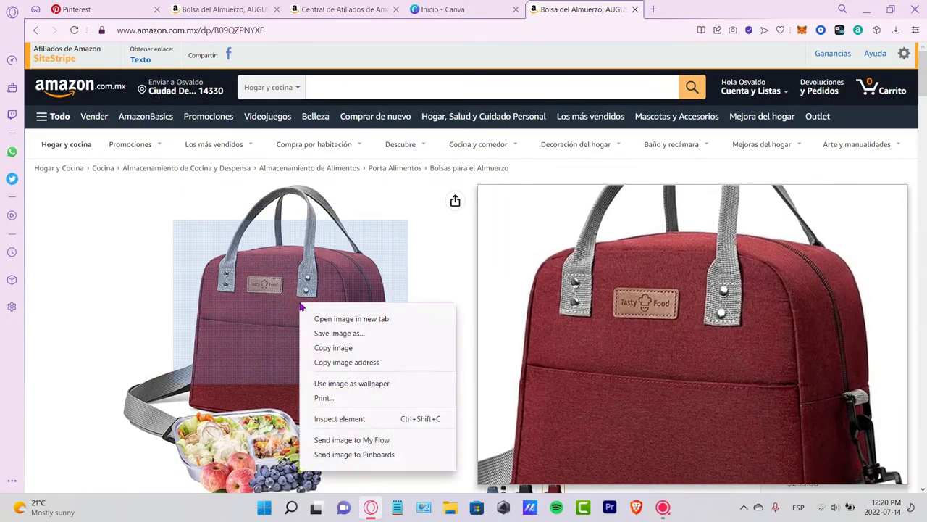
left_click(351, 350)
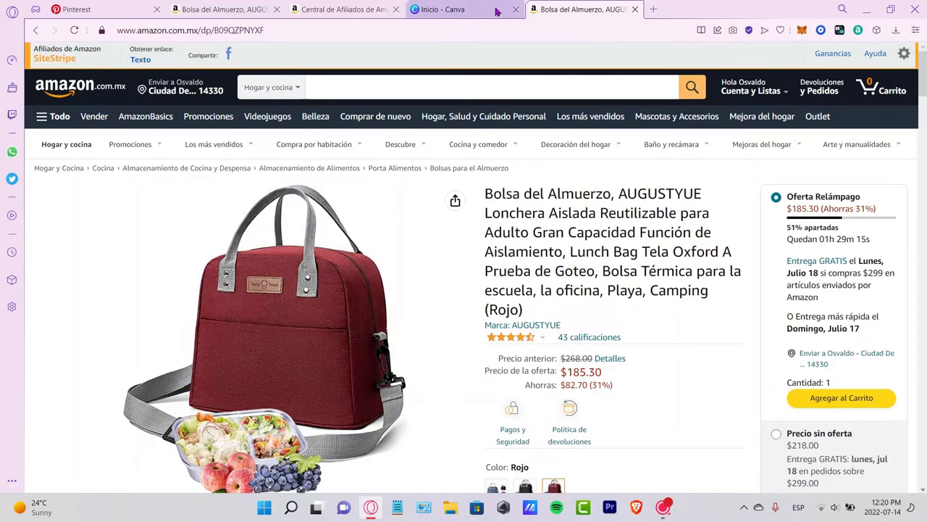
left_click(495, 12)
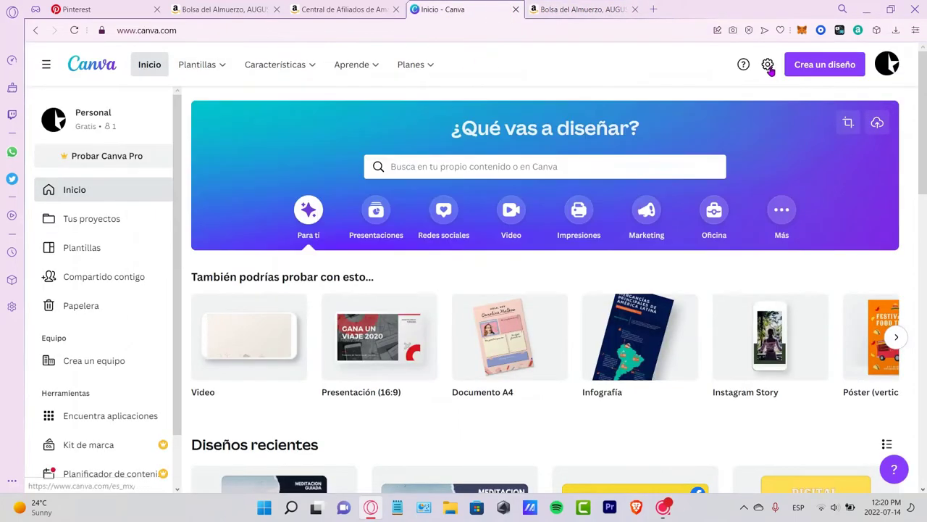
Create a blank Documento A4 design in Canva
left_click(831, 65)
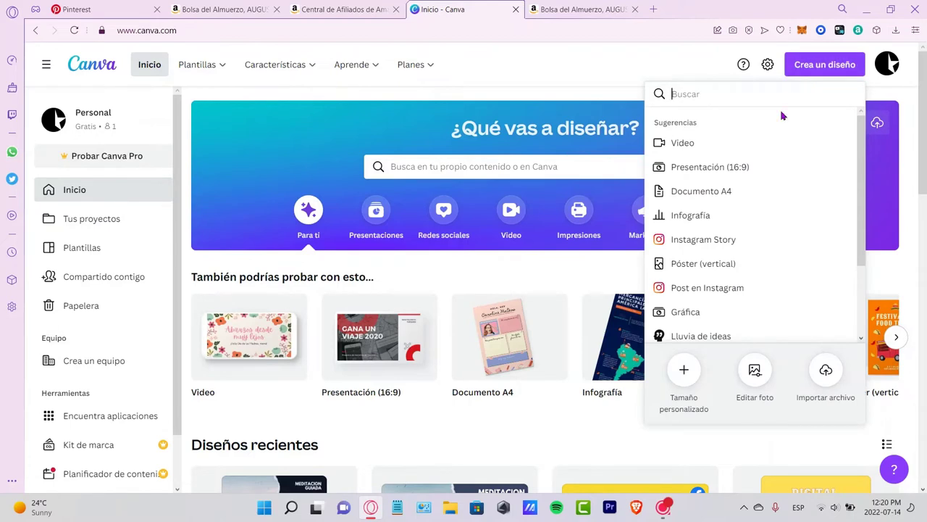
left_click(731, 191)
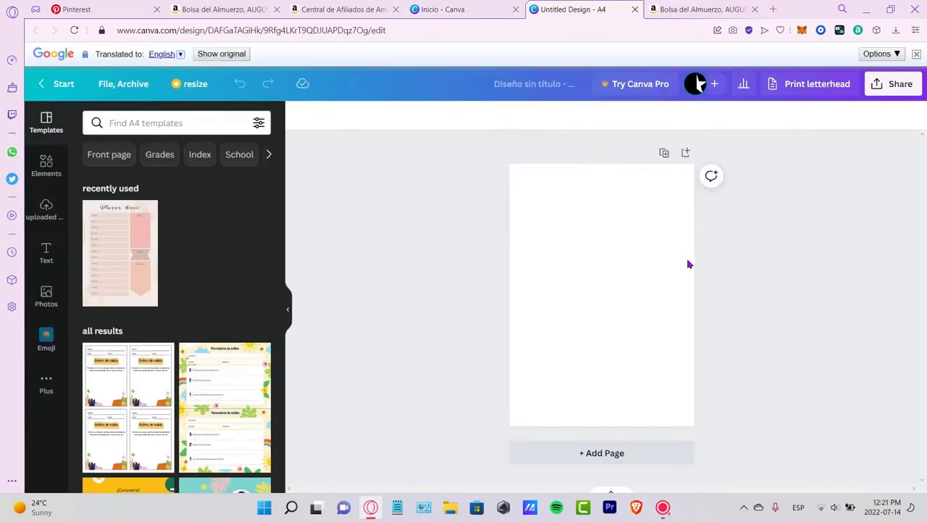
scroll(229, 231, "down", 3)
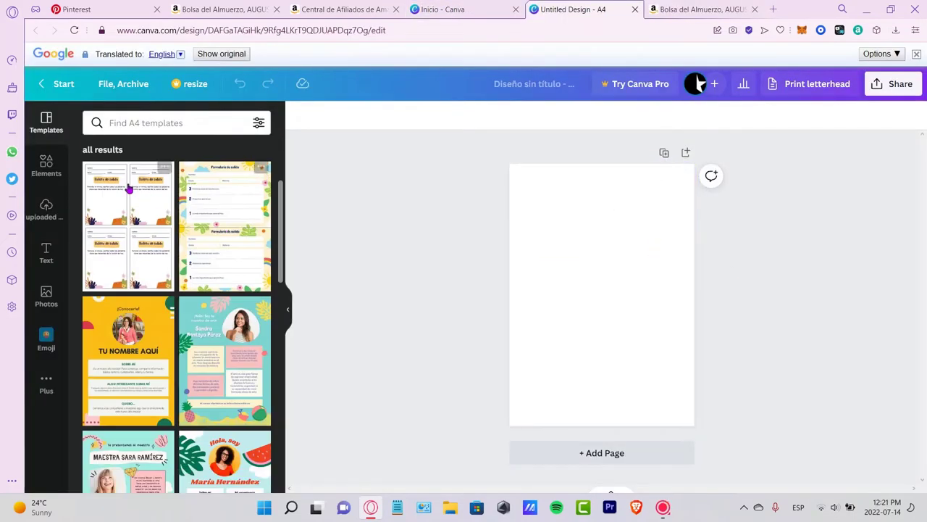
scroll(229, 232, "up", 3)
Search templates for 'pinterest' and apply the watermelon 'Healthy snacks for kids' template
left_click(181, 124)
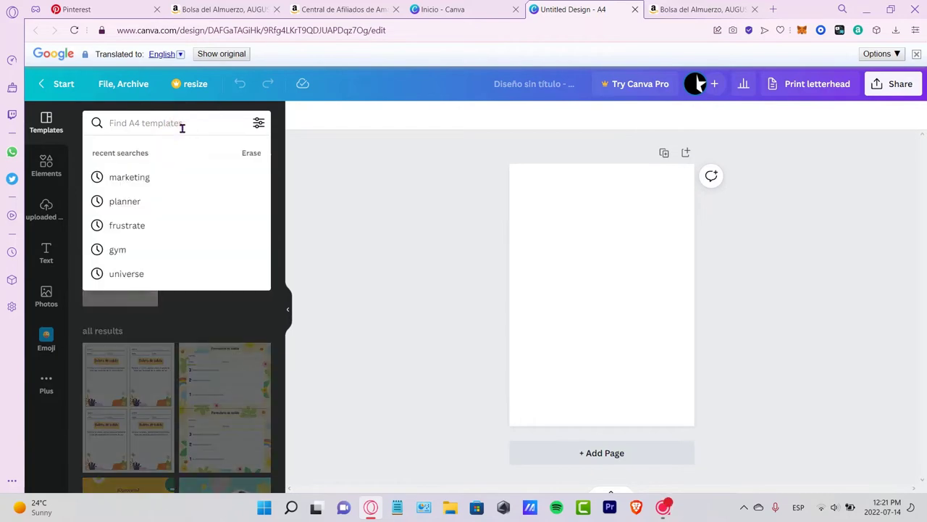
type("pinterest")
key("Return")
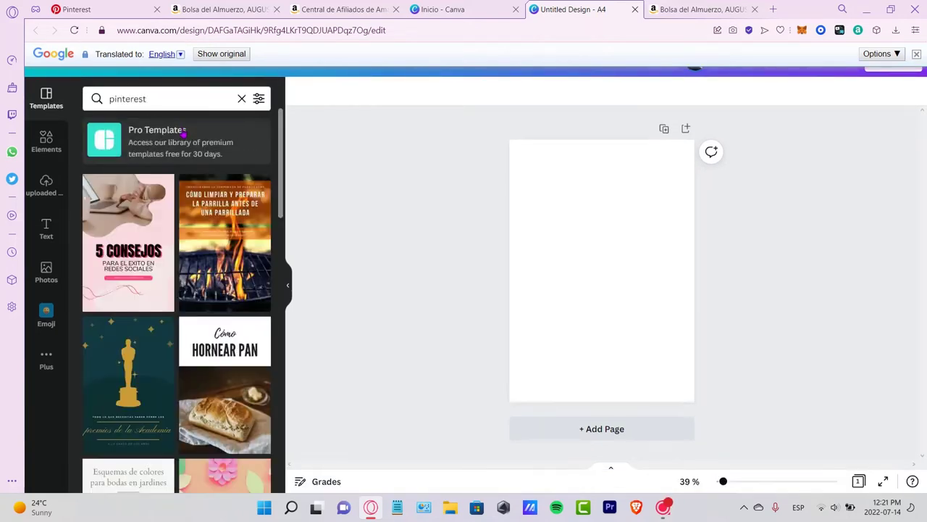
scroll(238, 290, "down", 3)
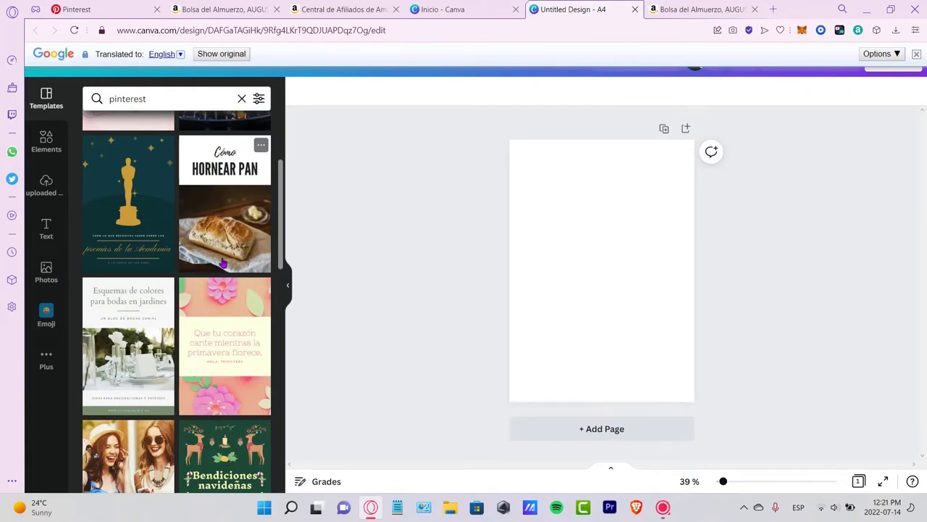
scroll(224, 266, "down", 5)
scroll(223, 265, "down", 3)
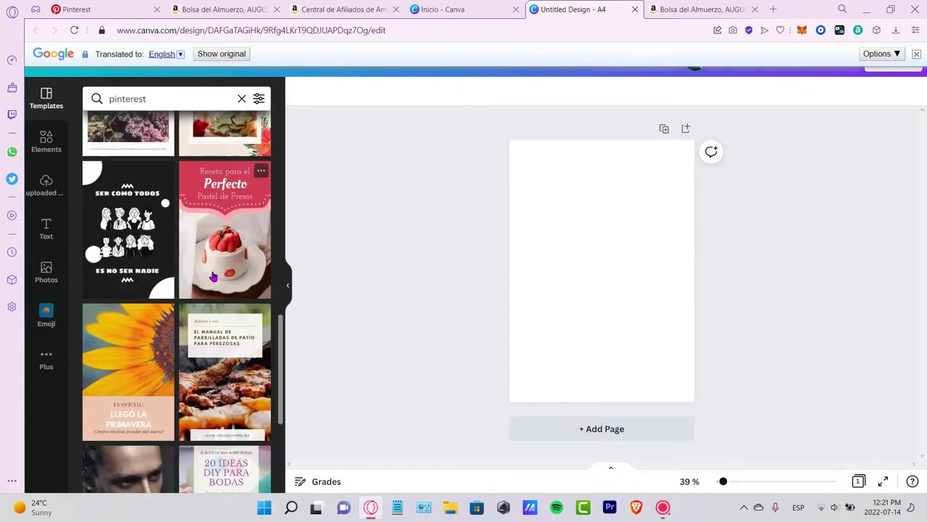
scroll(235, 302, "down", 6)
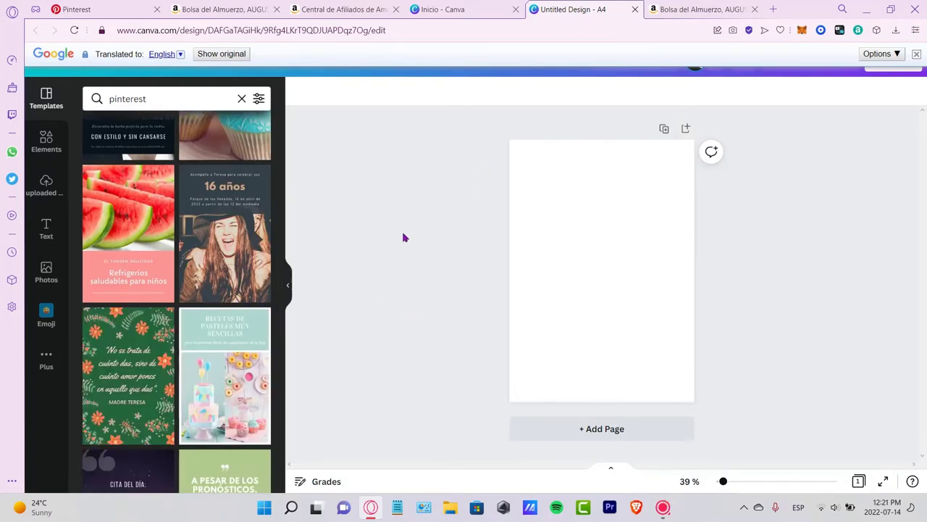
left_click(131, 253)
Delete the watermelon photo from the template page
left_click(600, 263)
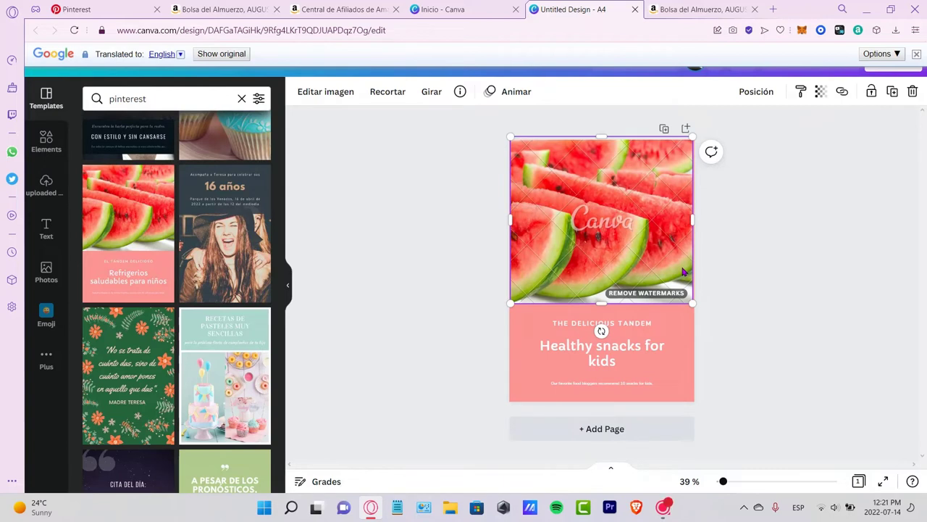
key("Delete")
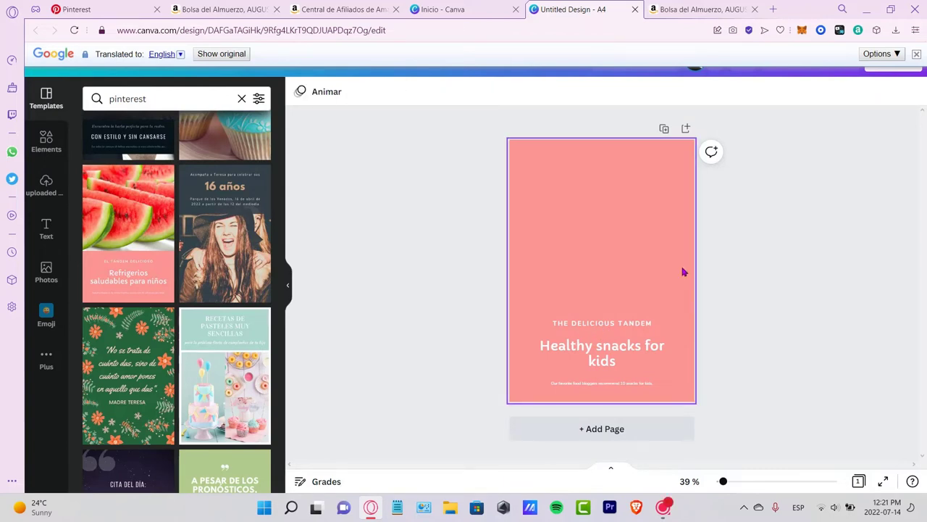
right_click(609, 246)
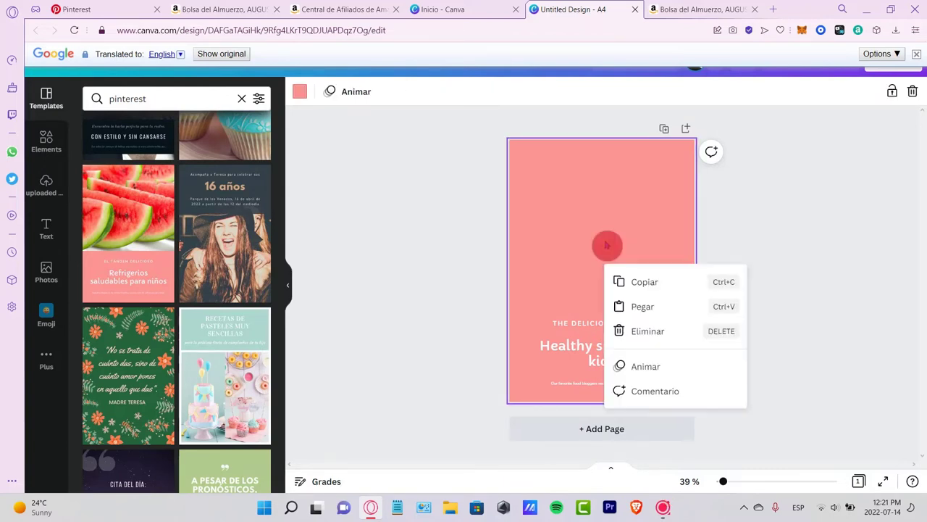
left_click(854, 274)
Place the Amazon lunch-bag link card on the page and check its linked product page
left_click_drag(771, 242, 641, 298)
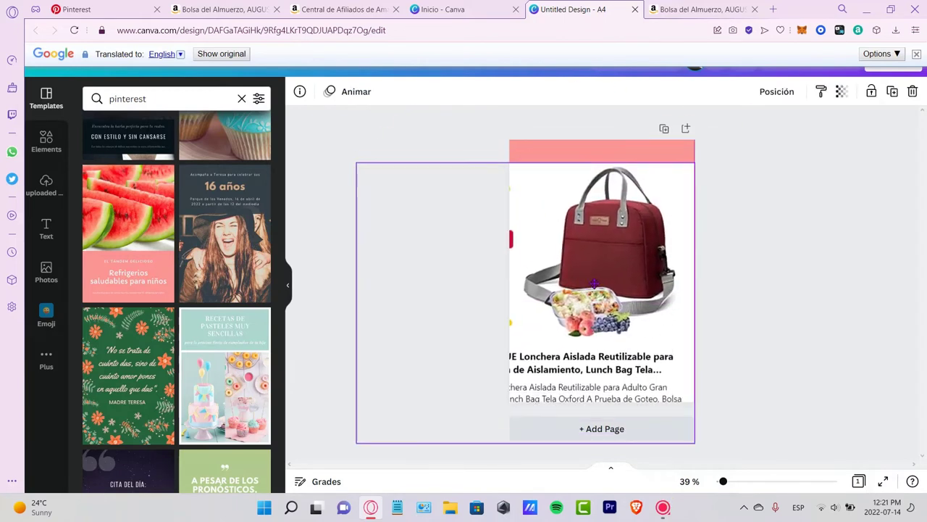
left_click(622, 257)
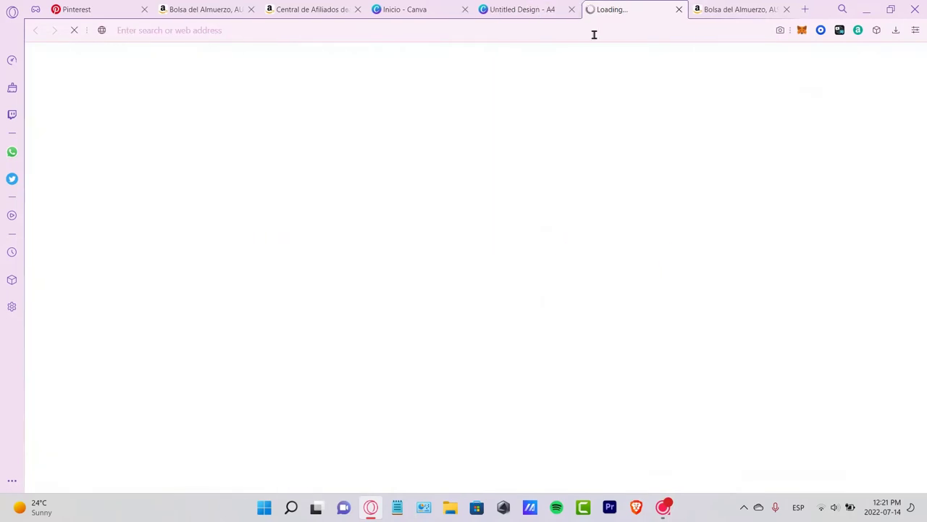
left_click(684, 11)
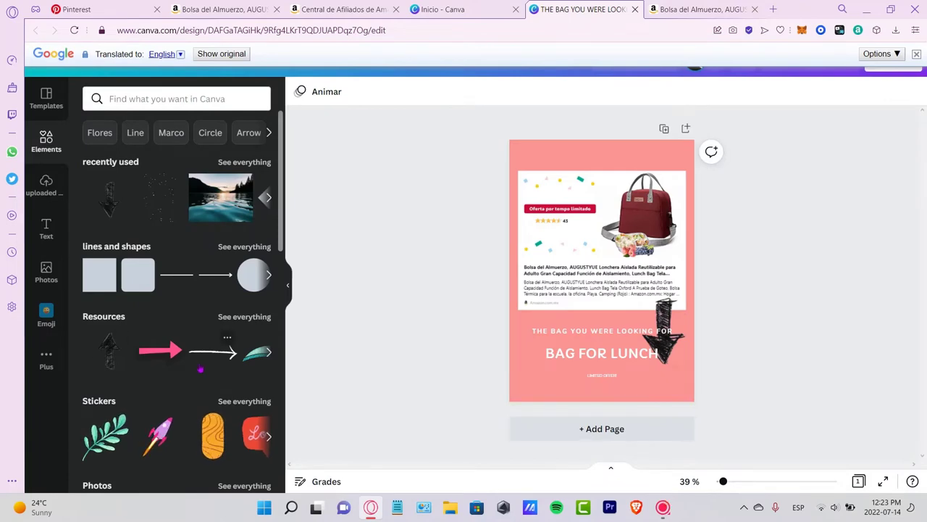
Shrink the scribble circle and place it at the top centre of the lunch-bag design
scroll(99, 358, "down", 3)
scroll(243, 257, "down", 3)
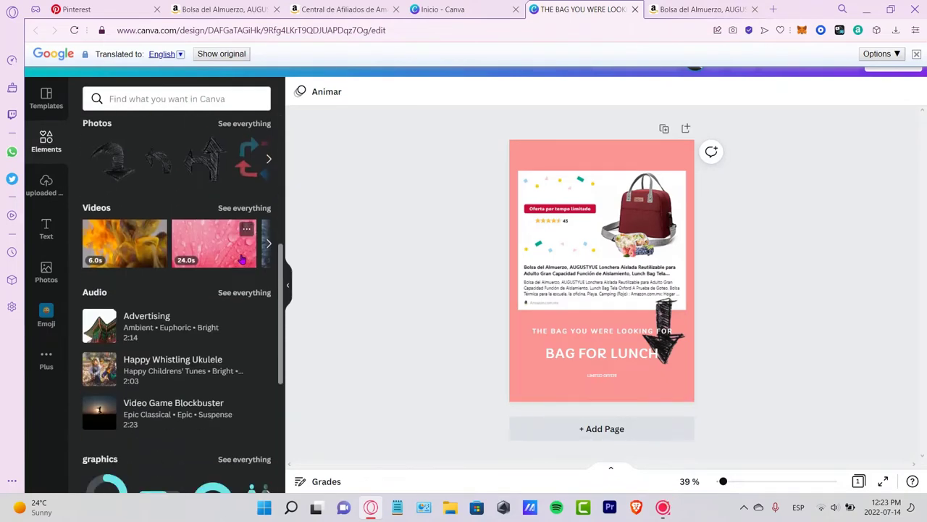
scroll(239, 235, "down", 2)
scroll(236, 232, "up", 5)
scroll(236, 233, "down", 5)
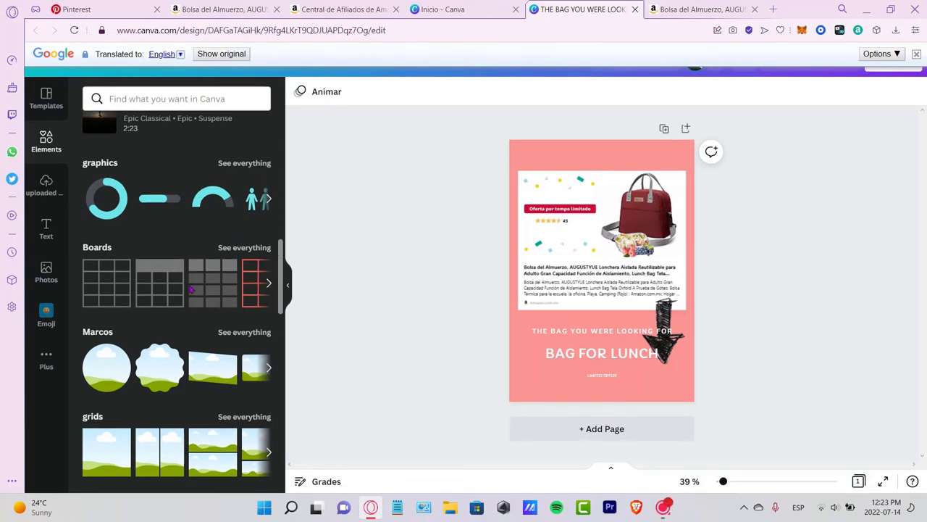
scroll(192, 297, "down", 5)
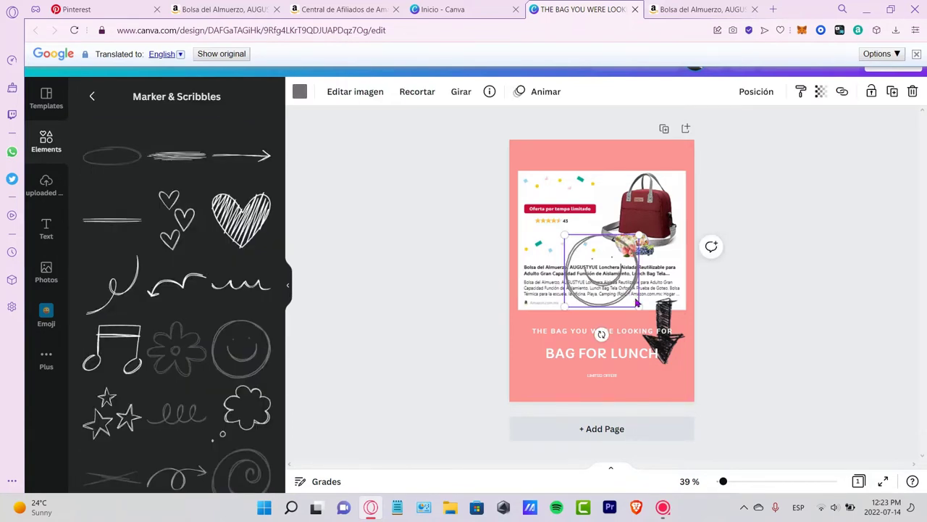
mouse_move(636, 303)
left_mouse_down()
mouse_move(609, 277)
mouse_move(654, 166)
mouse_move(669, 155)
mouse_move(648, 166)
mouse_move(657, 161)
mouse_move(602, 158)
left_mouse_up()
left_click(765, 211)
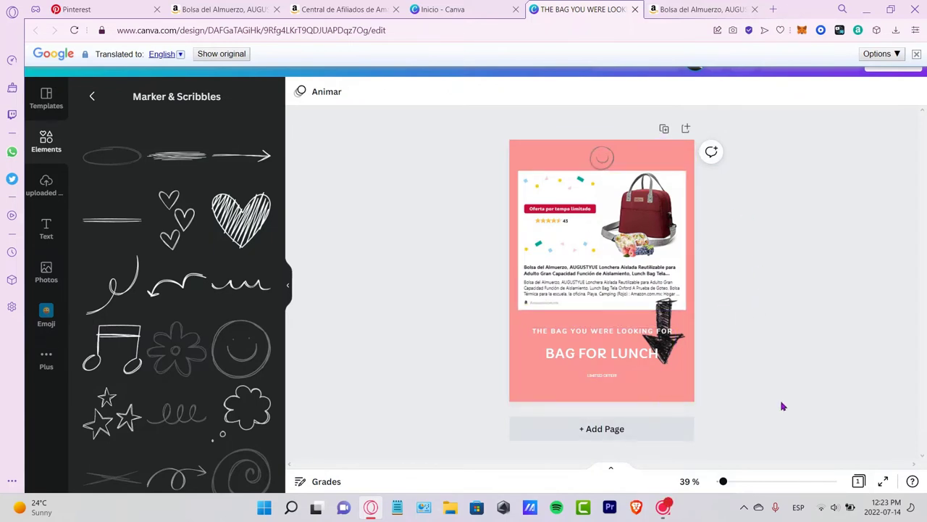
Select the design page, dismiss the translation bar, and bring up the sharing options
left_click(683, 151)
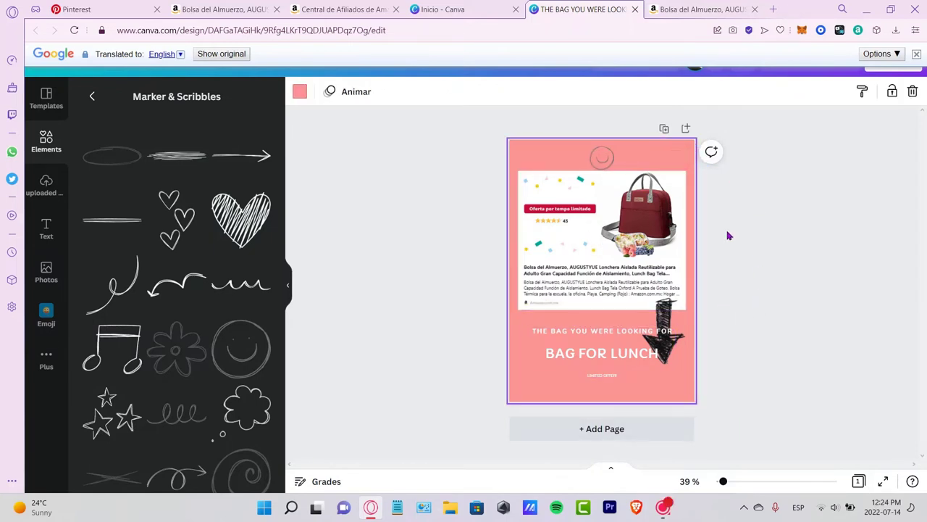
left_click(916, 53)
left_click(904, 67)
Download the design as a PNG and move the file into the Pictures folder
left_click(778, 362)
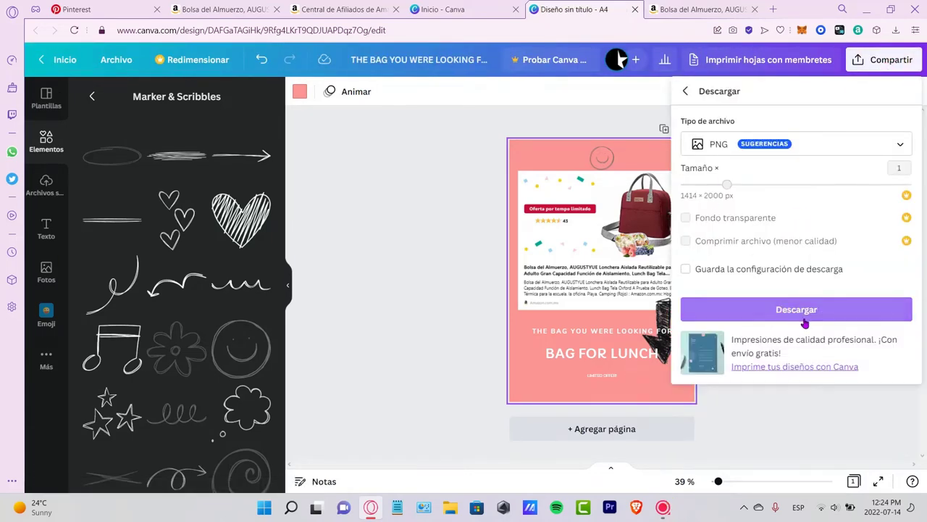
left_click(801, 319)
left_click(902, 81)
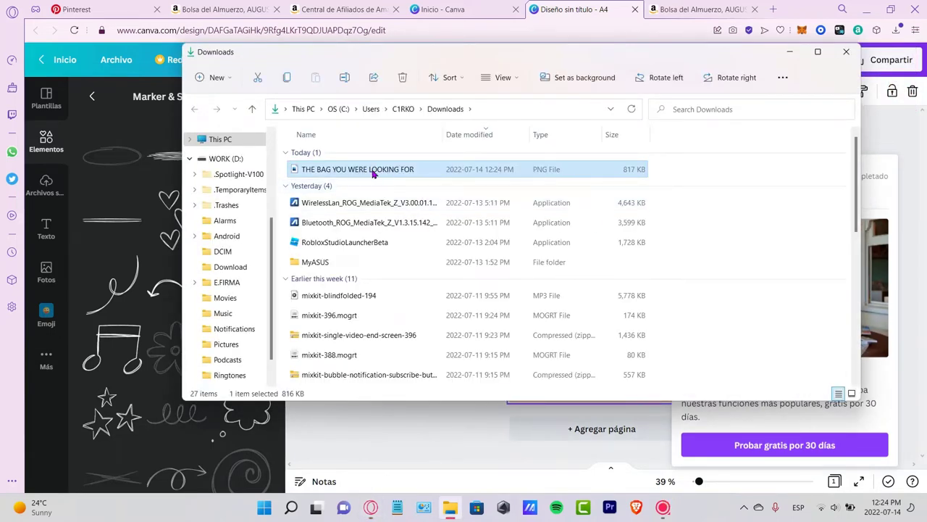
scroll(225, 203, "up", 3)
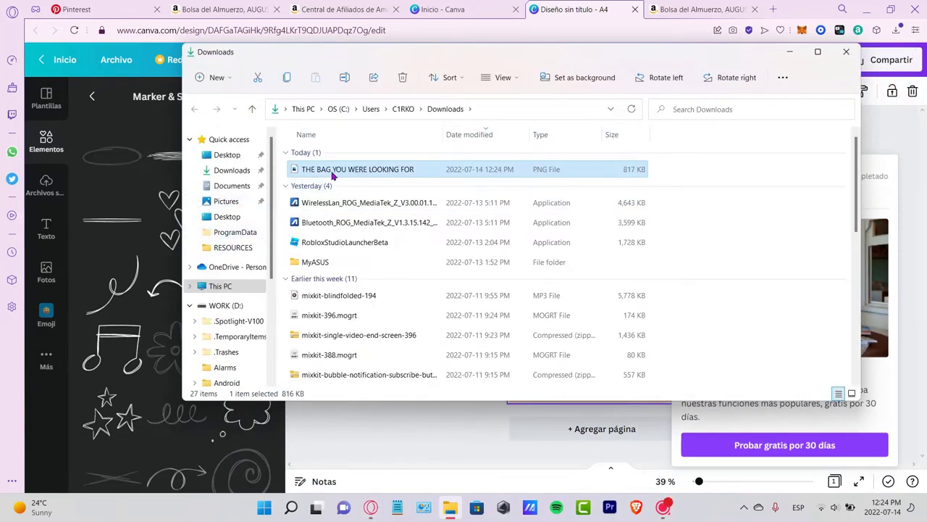
left_click_drag(332, 175, 232, 202)
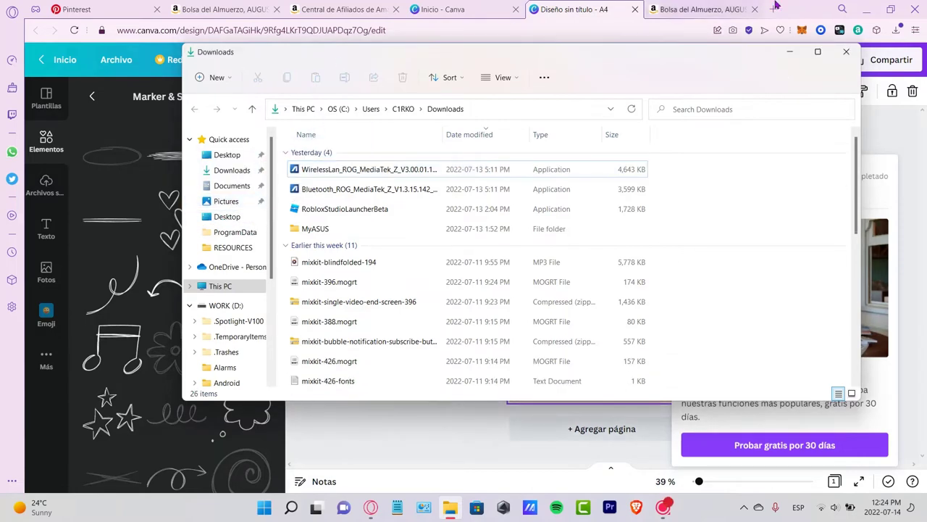
left_click(131, 11)
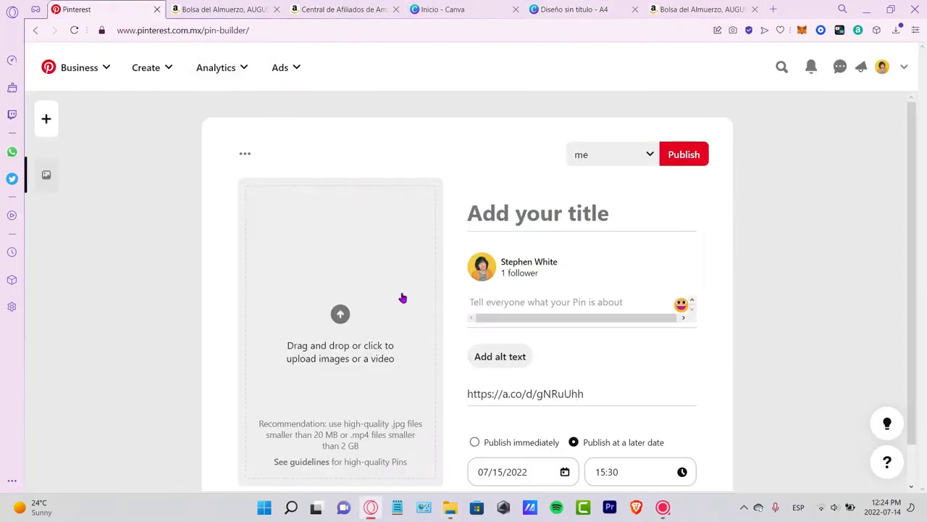
Drag the lunch-bag PNG from the Pictures folder onto the pin's upload area
left_click(897, 32)
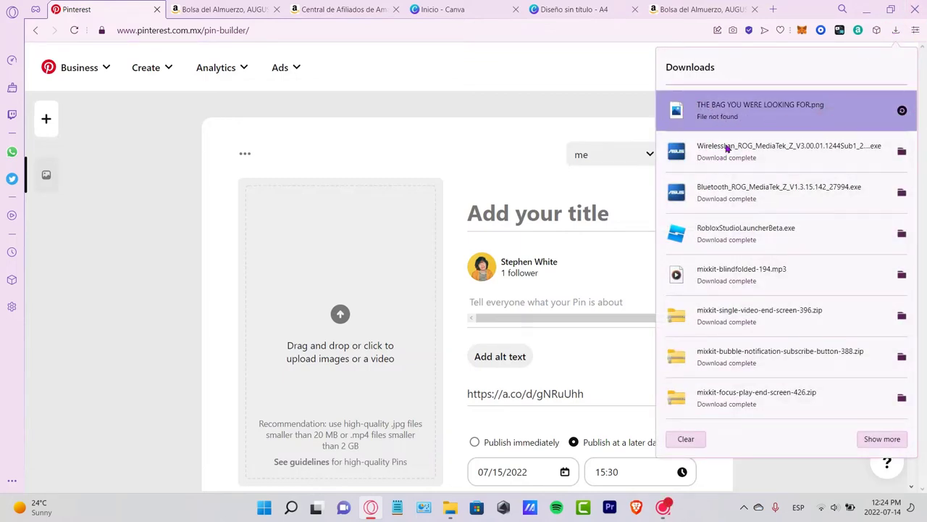
left_click(451, 509)
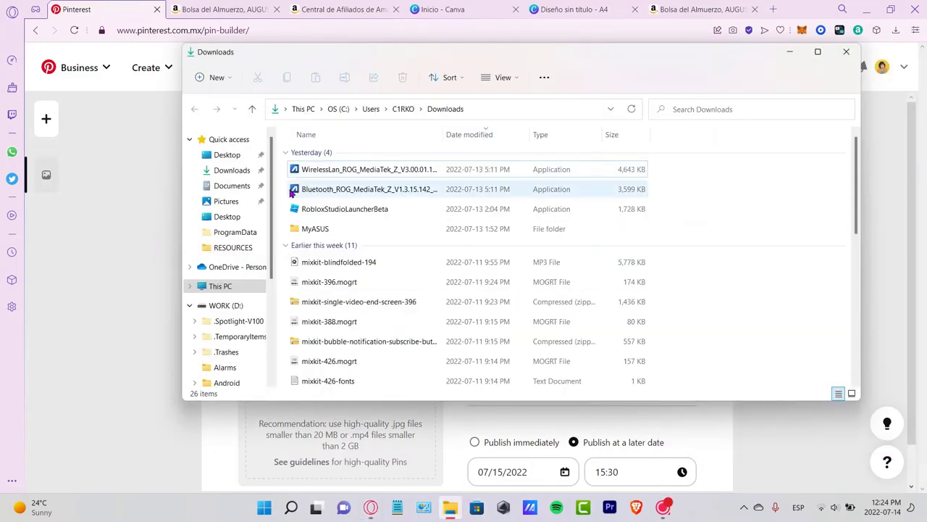
left_click(226, 203)
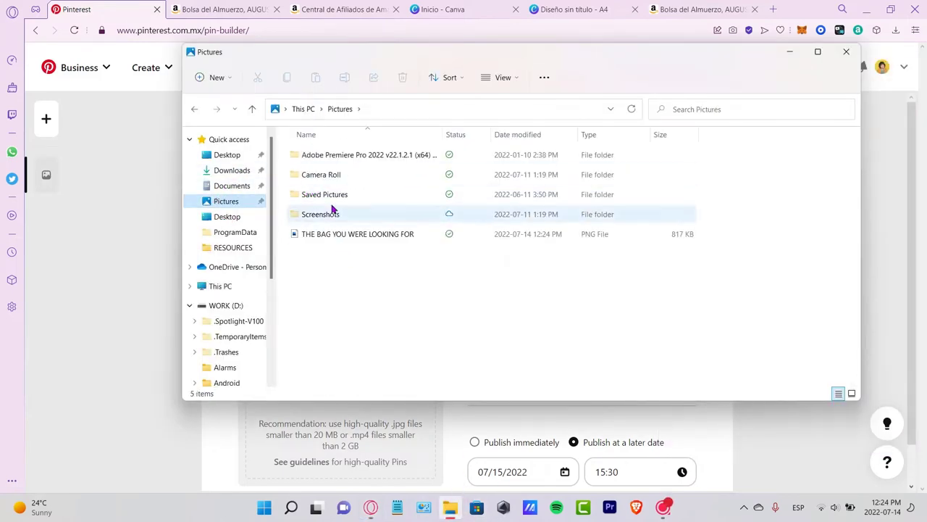
left_click_drag(310, 45, 497, 63)
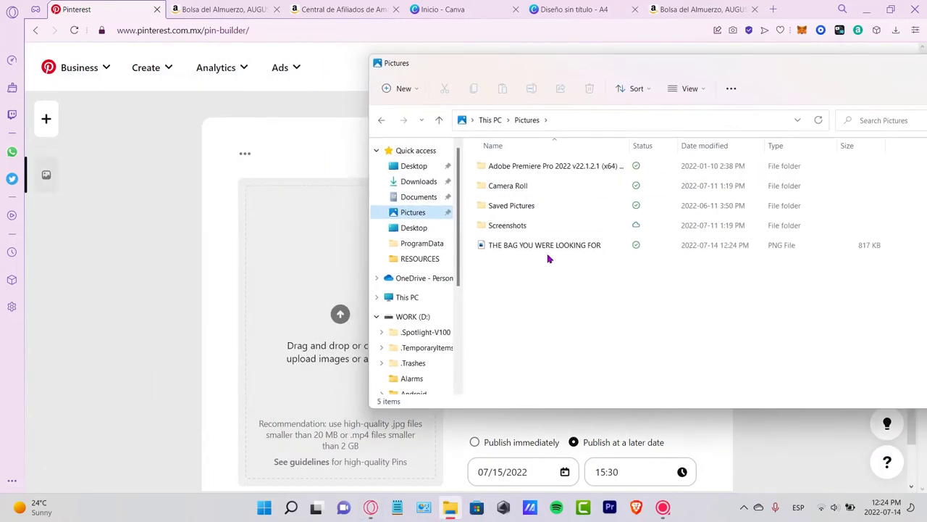
left_click_drag(551, 250, 363, 334)
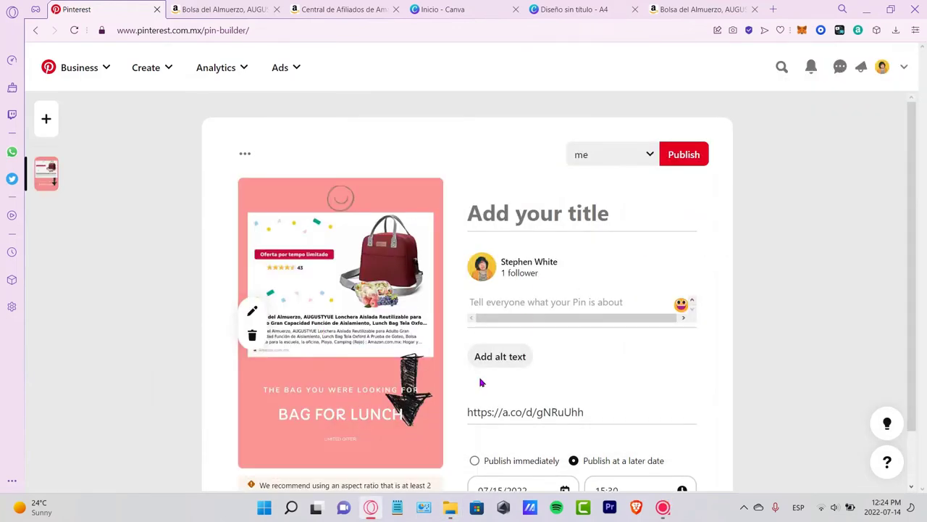
Title the pin 'BAG FOR LUNCH', move into the description field, and check the destination link
left_click(587, 218)
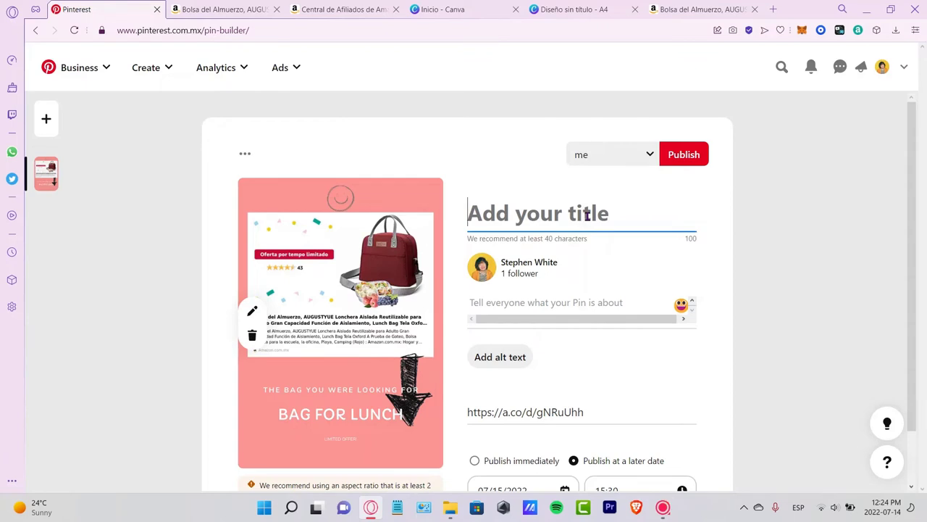
type("BAG FOR LUNC")
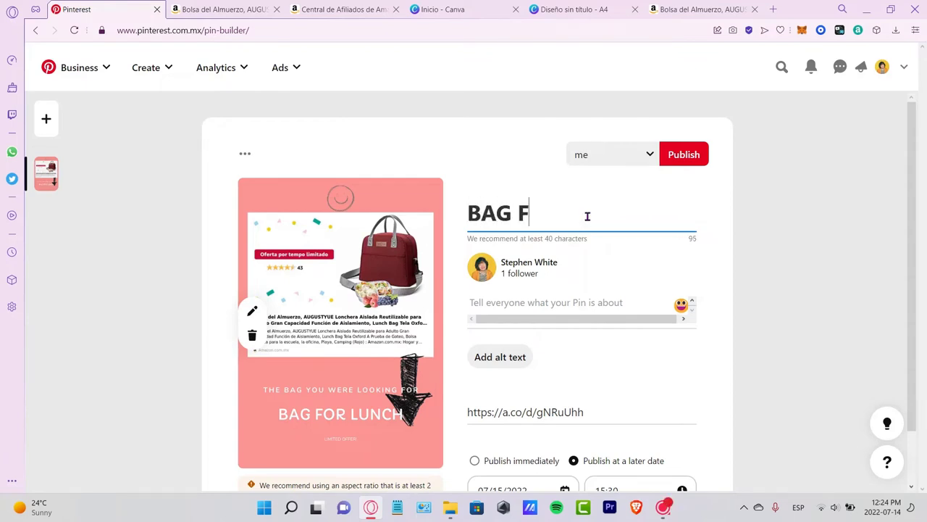
type("H")
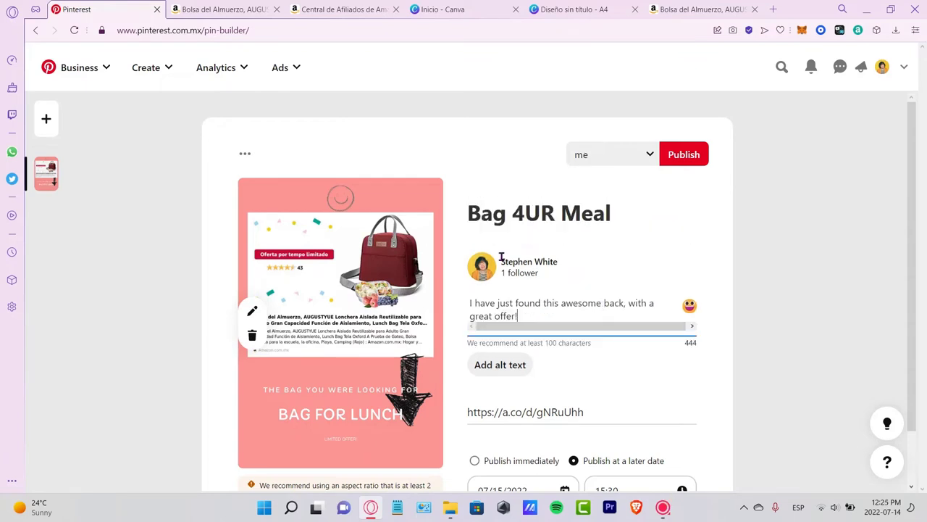
left_click(614, 211)
left_click(658, 307)
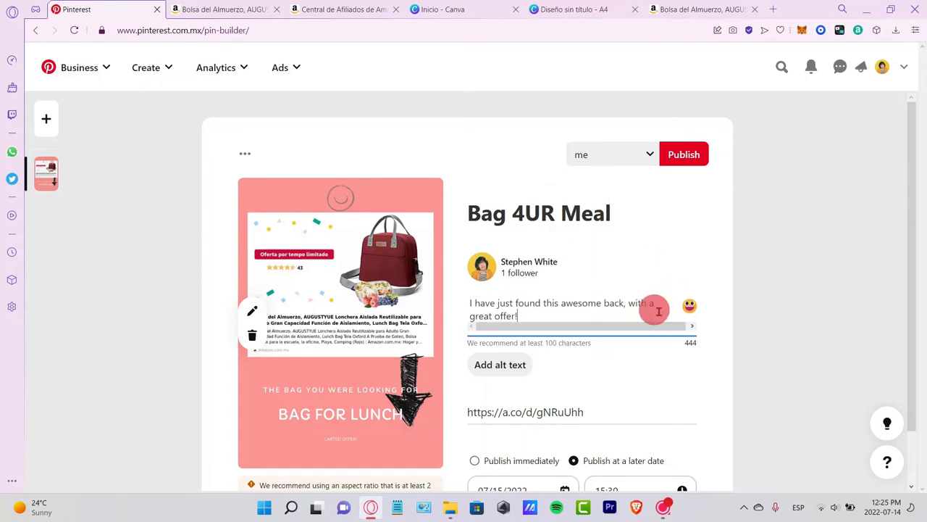
scroll(718, 267, "down", 1)
left_click(601, 355)
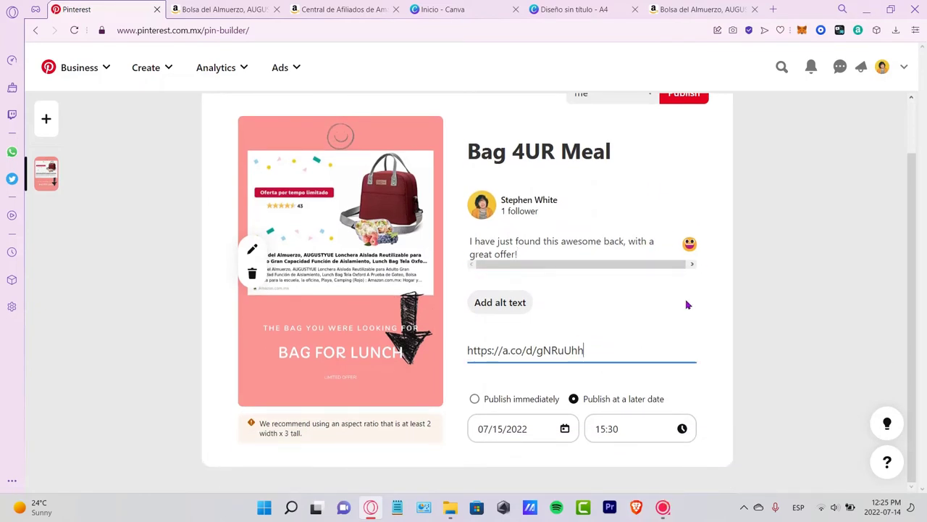
left_click(252, 249)
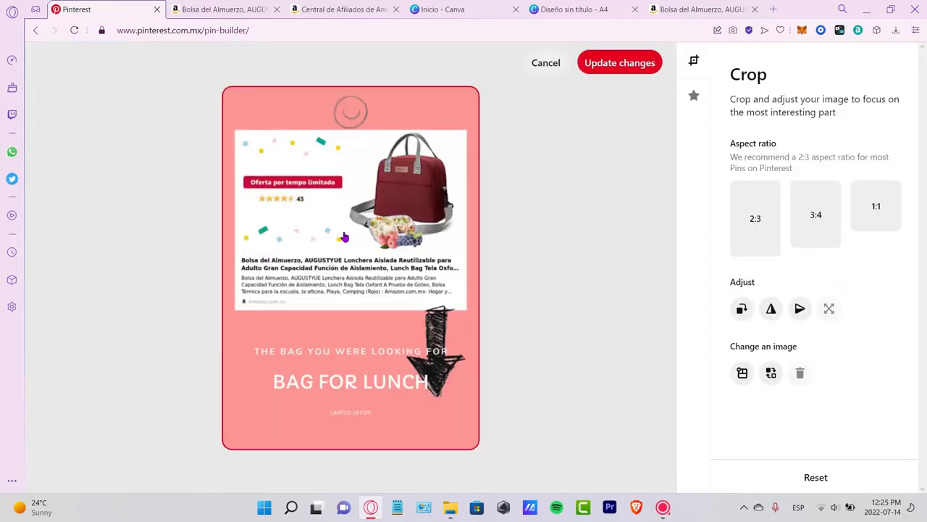
Crop the pin image to a 3:4 aspect ratio after comparing 1:1 and 2:3
left_click(801, 229)
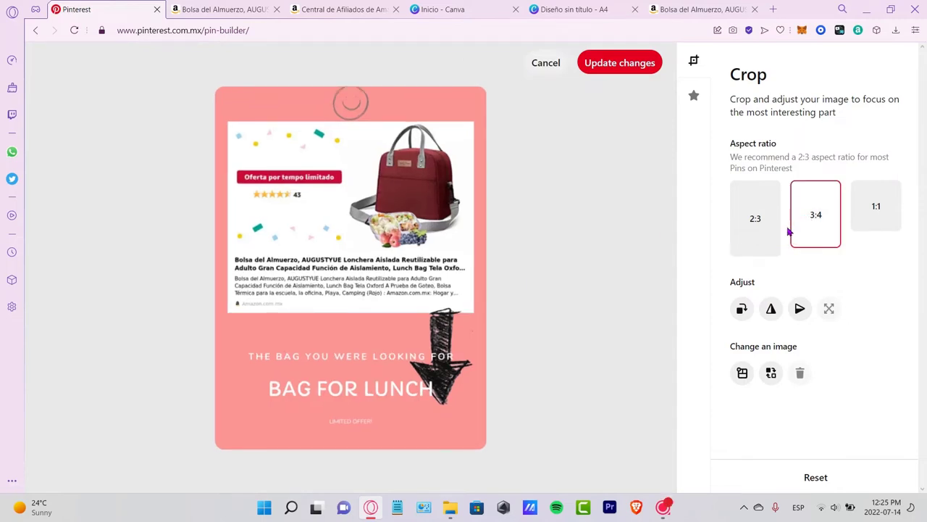
left_click(891, 209)
left_click(779, 216)
left_click(816, 214)
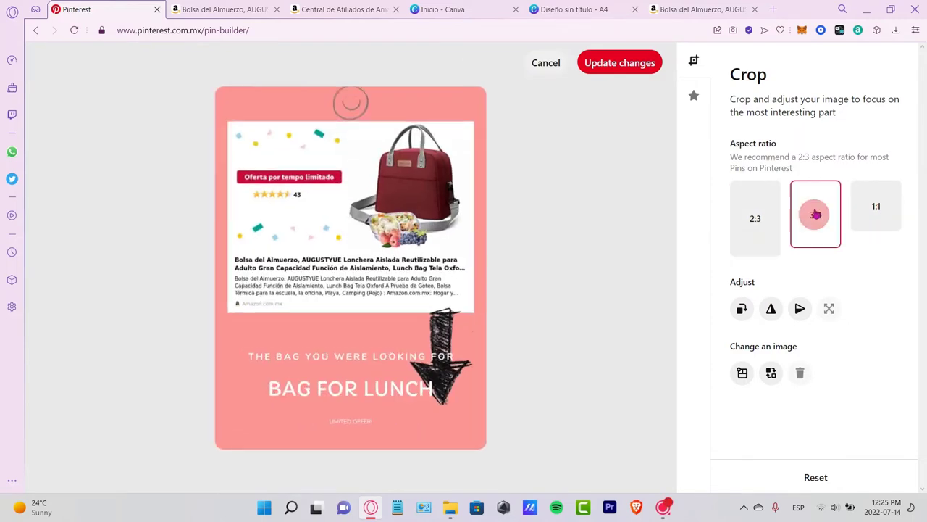
left_click(621, 63)
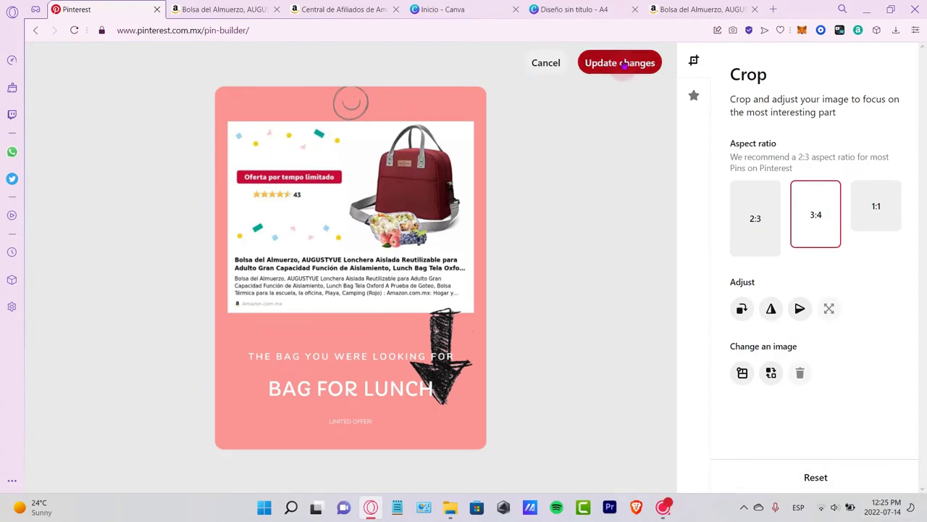
Add a comma to the pin description and publish it at its scheduled time
left_click(625, 259)
type(", with a great offer!")
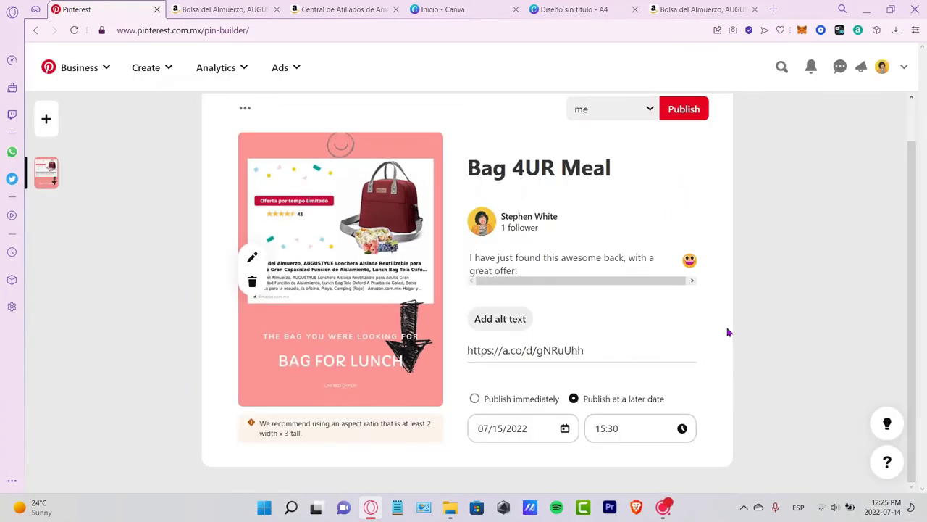
scroll(732, 331, "up", 1)
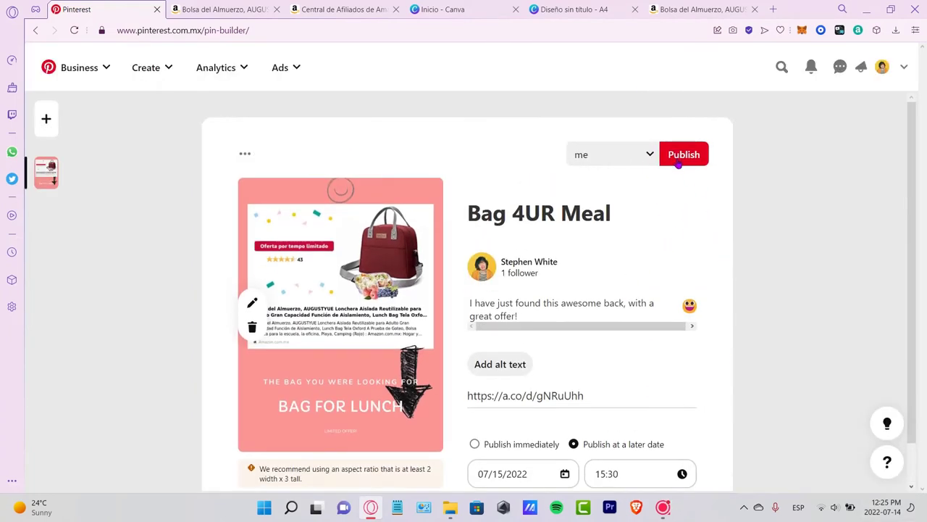
left_click(681, 160)
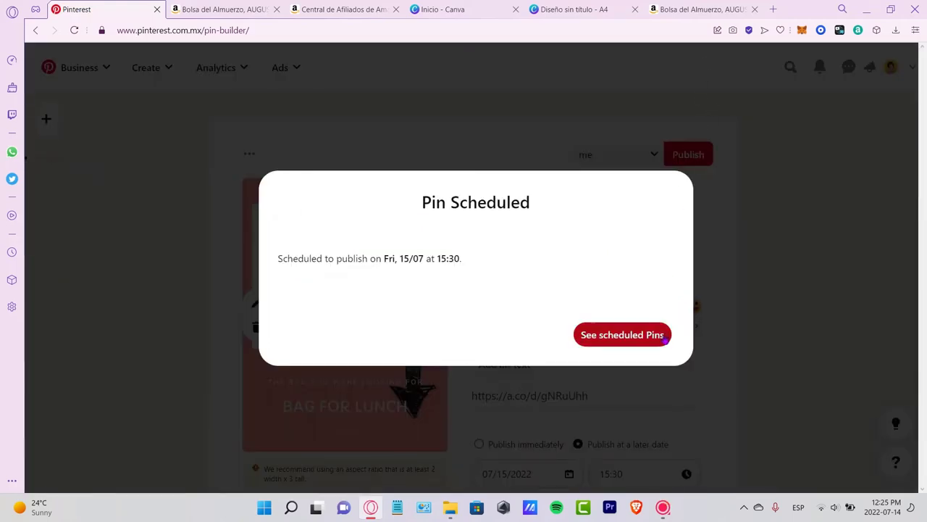
Publish the scheduled Bag 4UR Meal pin immediately from the Scheduled Pins list
left_click(627, 342)
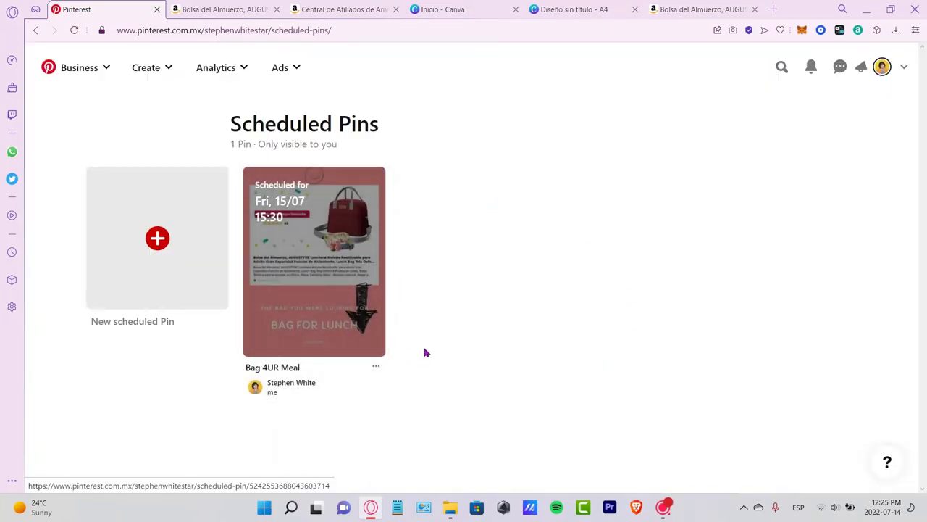
left_click(375, 367)
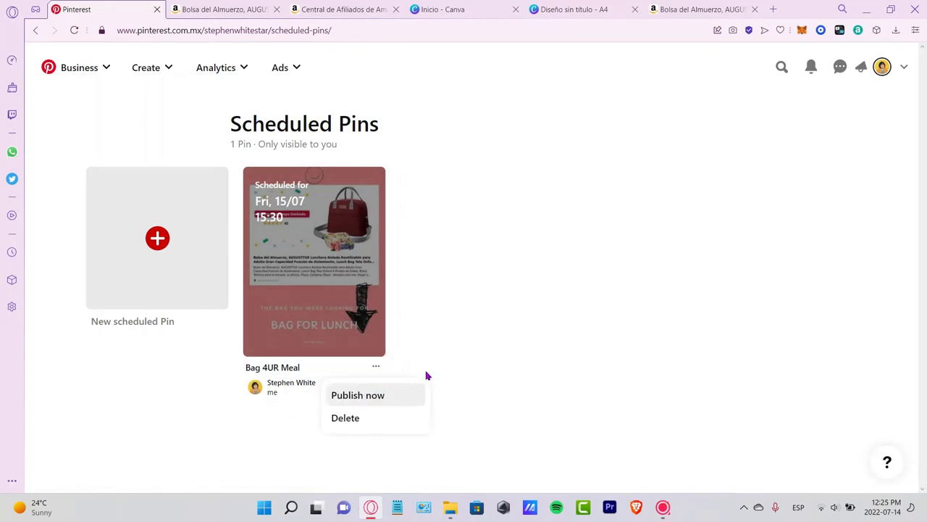
left_click(385, 396)
left_click(484, 342)
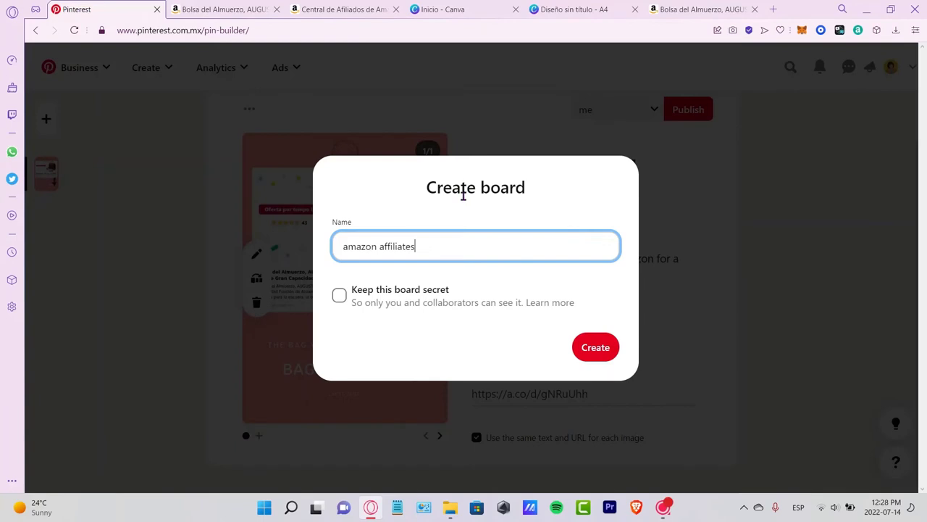
Create a secret board named 'amazon affiliates' and publish the pin to it
left_click_drag(464, 194, 548, 188)
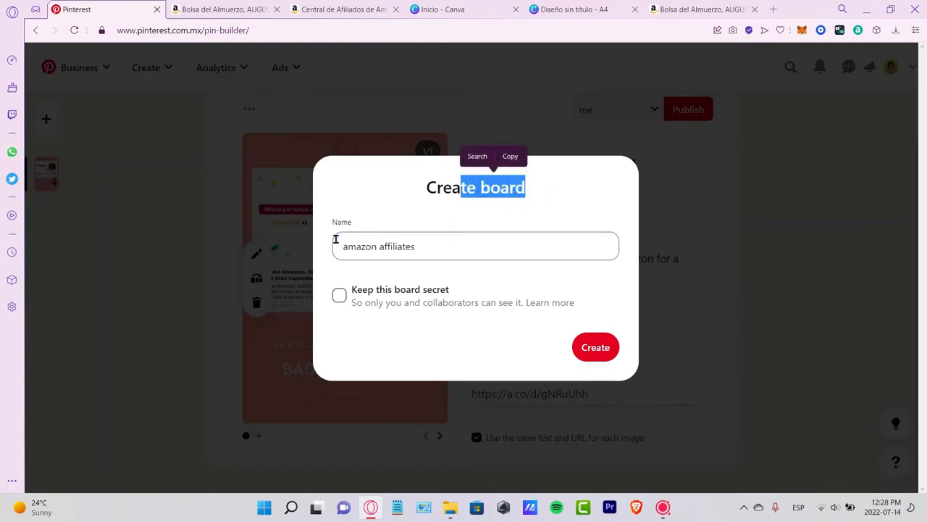
left_click_drag(335, 239, 420, 239)
left_click(453, 244)
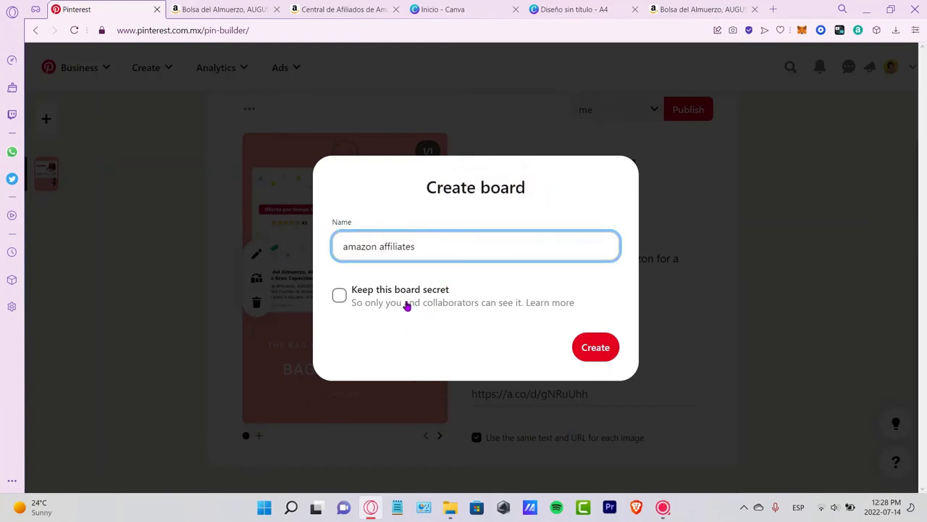
left_click(376, 302)
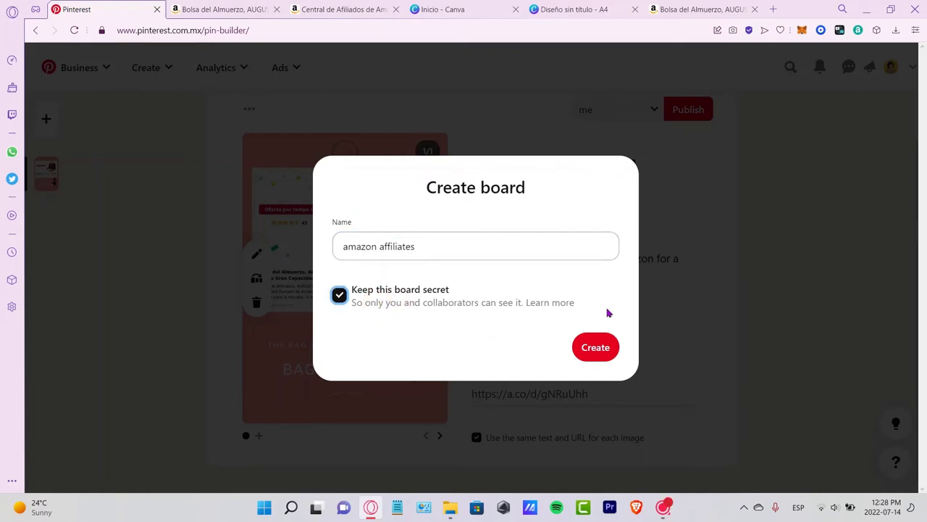
left_click(598, 348)
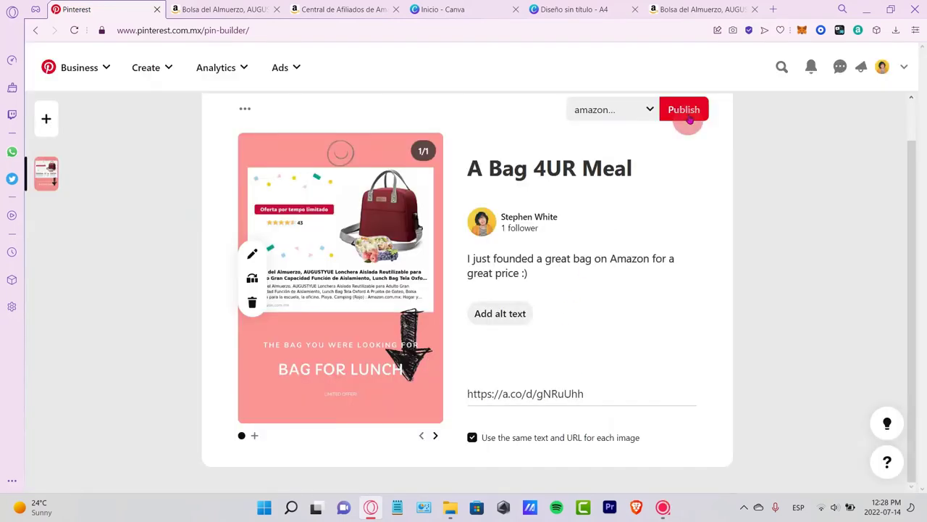
left_click(688, 116)
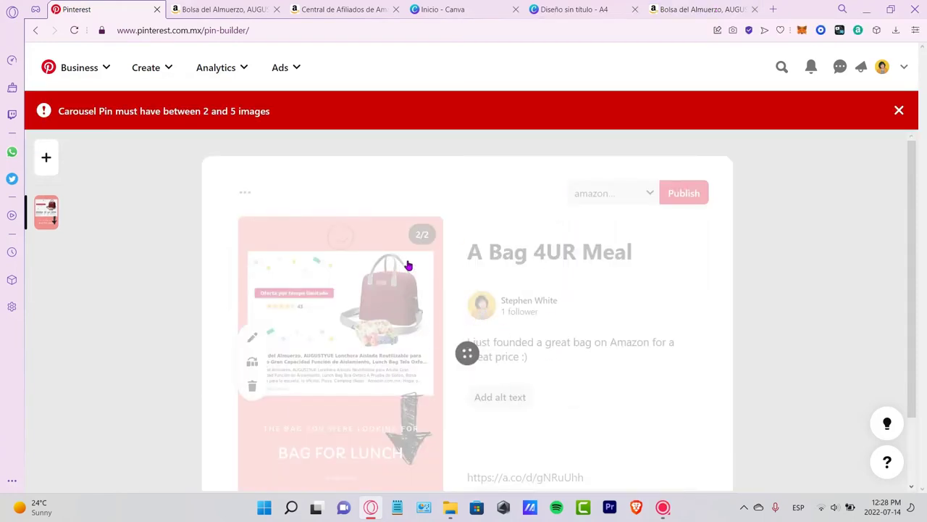
Paste the new Amazon short link over the spam-blocked one, publish, and open amazon affiliates
scroll(442, 293, "down", 1)
scroll(448, 269, "down", 1)
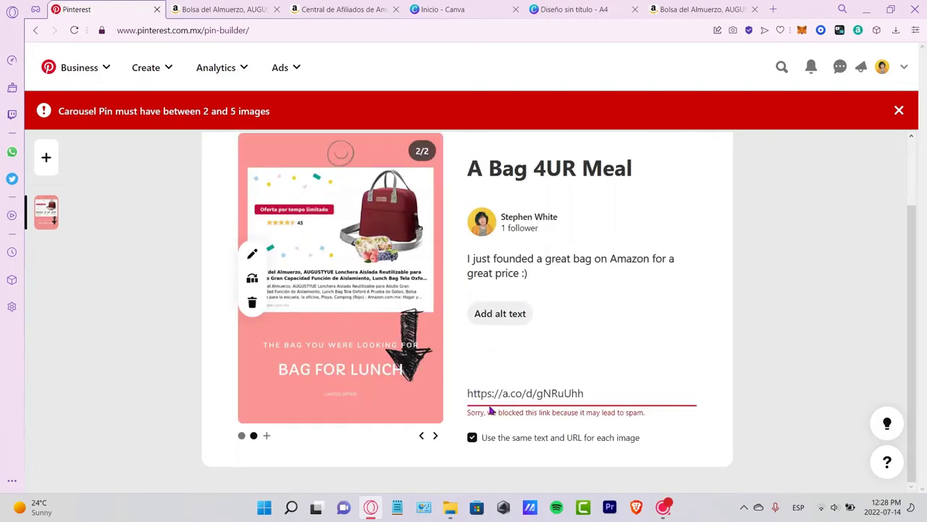
left_click(611, 398)
key("ctrl+a")
type("https://a.co/d/6KtE3aL")
scroll(644, 180, "up", 2)
left_click(683, 194)
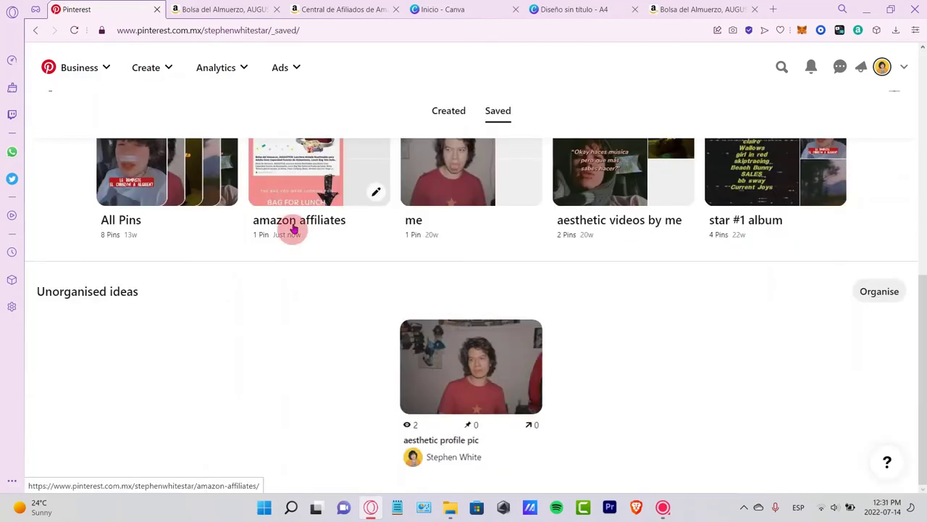
left_click(294, 228)
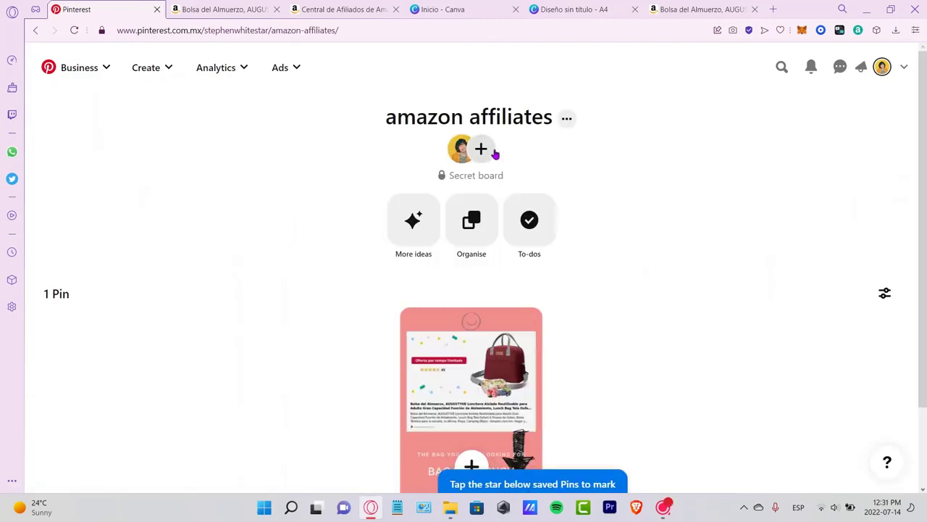
Open the A Bag 4UR Meal pin's page, select its title and description, and collapse comments
scroll(633, 147, "down", 3)
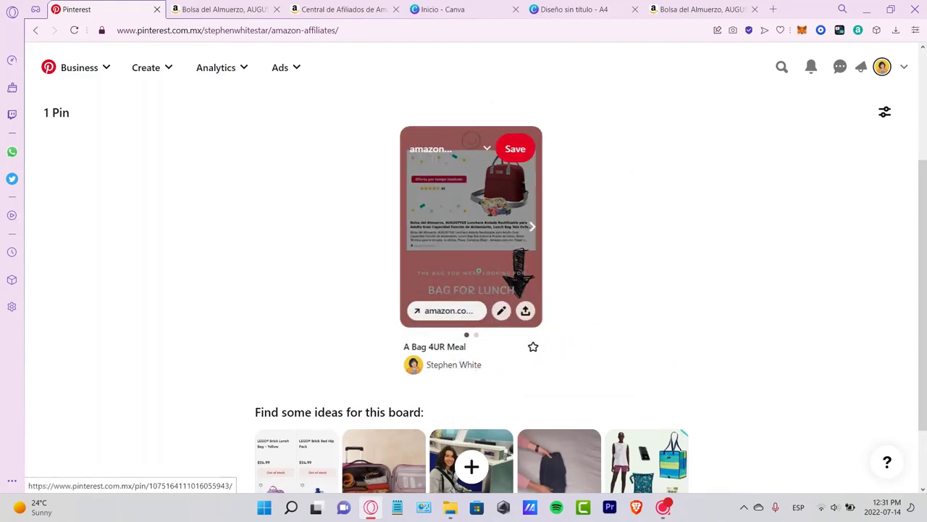
left_click(483, 257)
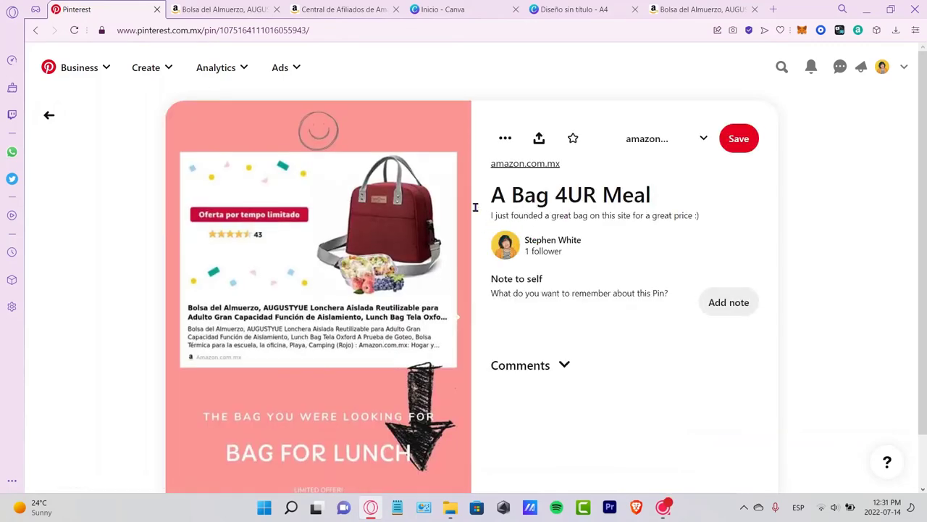
mouse_move(509, 199)
left_mouse_down()
mouse_move(494, 194)
mouse_move(648, 193)
left_mouse_up()
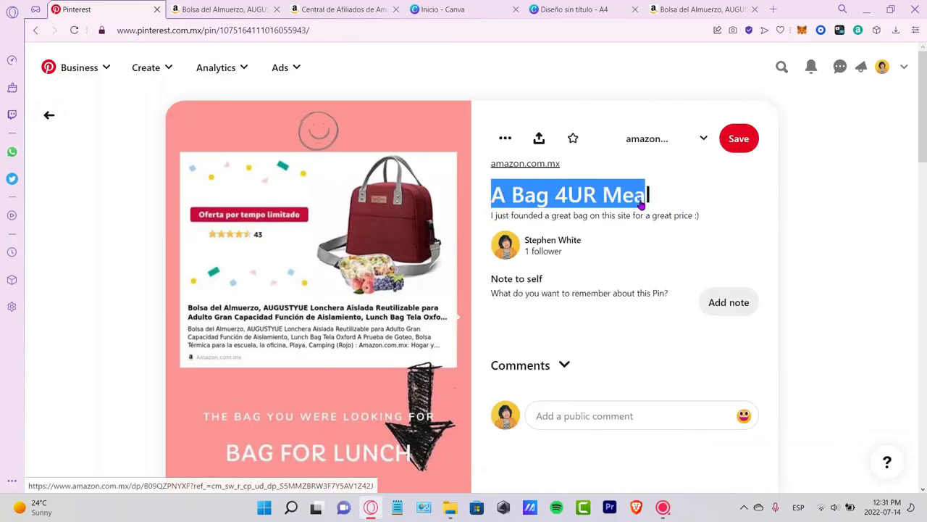
left_click_drag(710, 222, 502, 228)
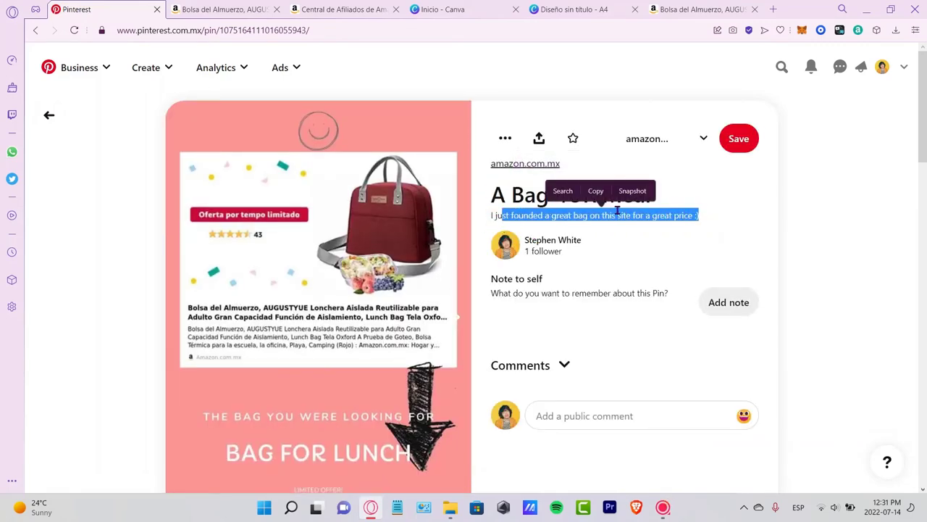
left_click(698, 255)
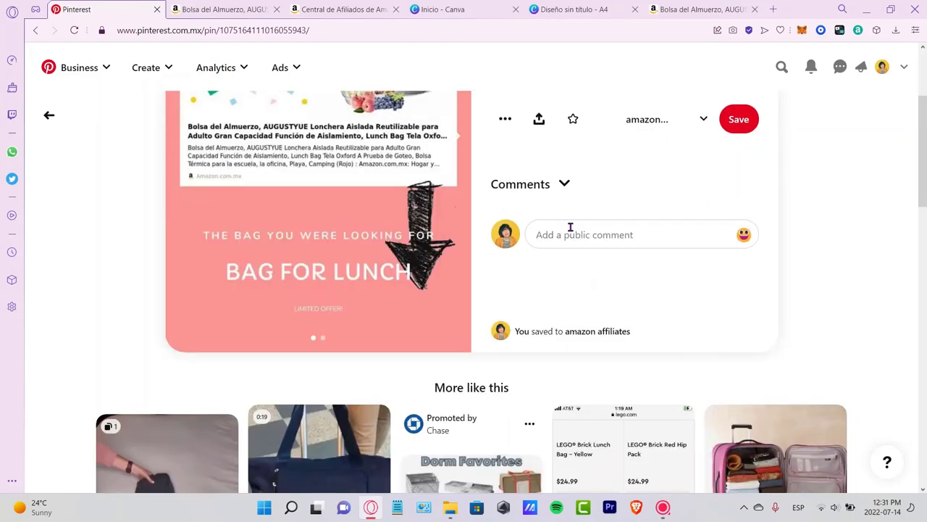
left_click(565, 184)
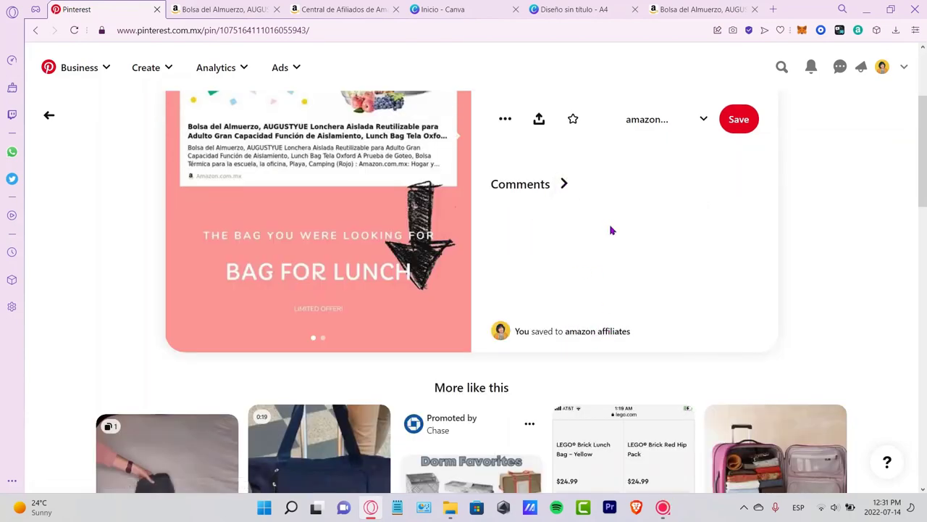
scroll(573, 265, "up", 3)
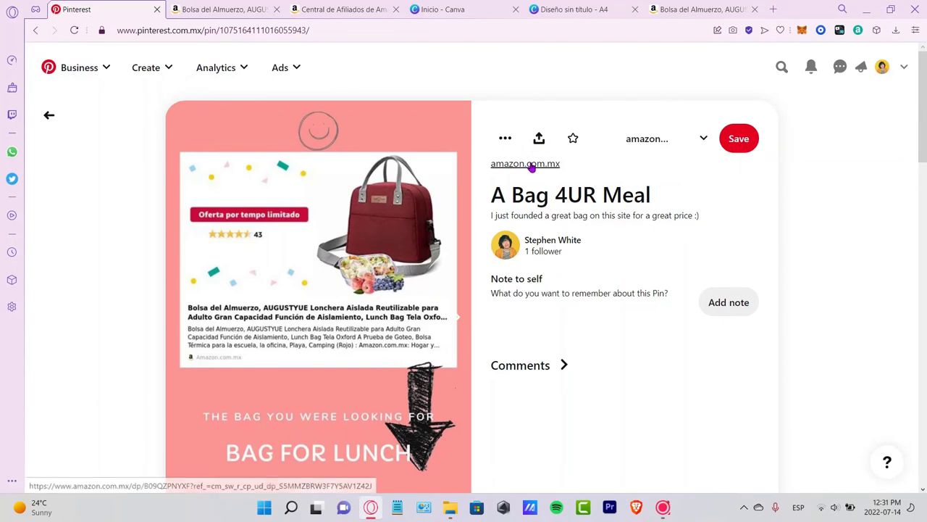
Check the pin's amazon.com.mx link reaches the lunch bag product page, then close extra Amazon tabs
left_click(533, 164)
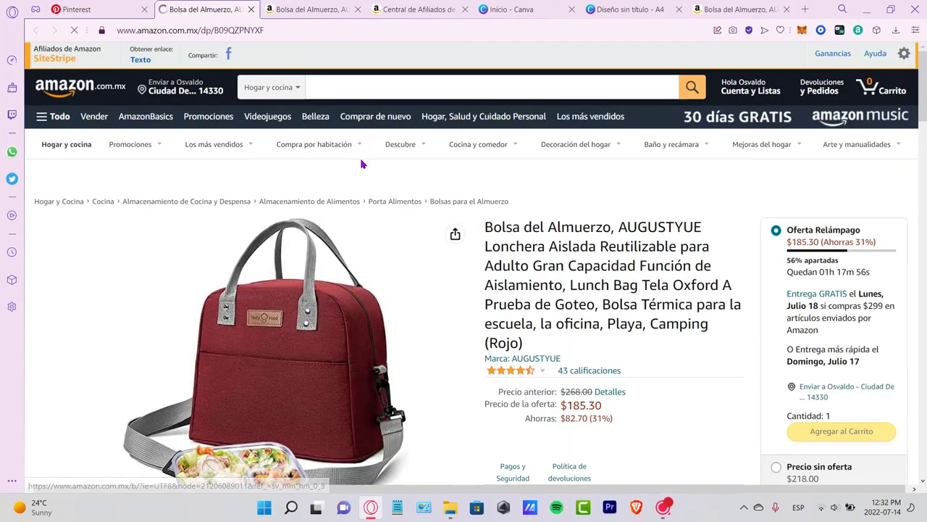
scroll(292, 118, "down", 3)
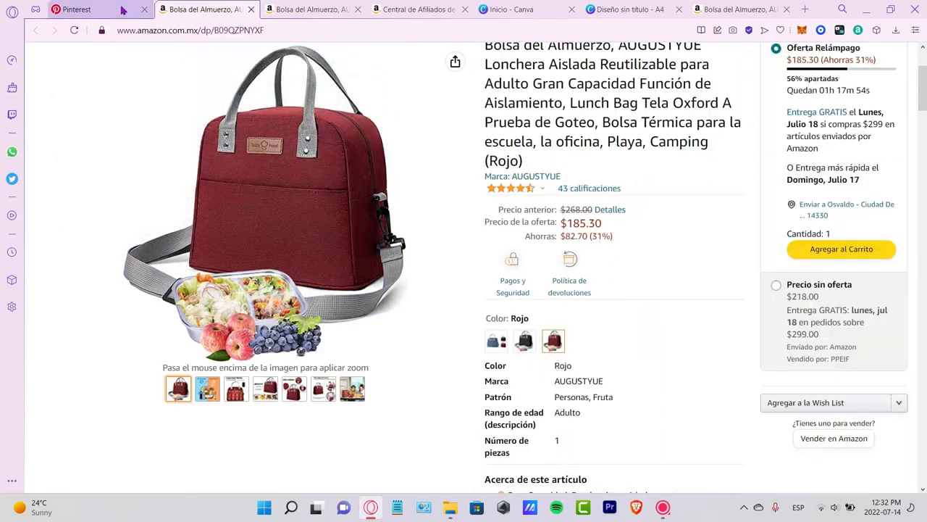
left_click(134, 11)
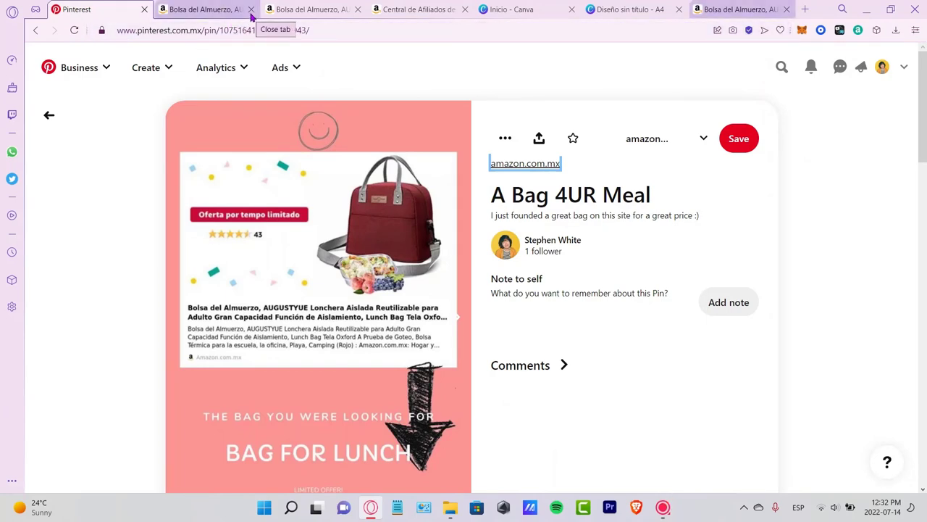
left_click(204, 10)
scroll(664, 307, "down", 20)
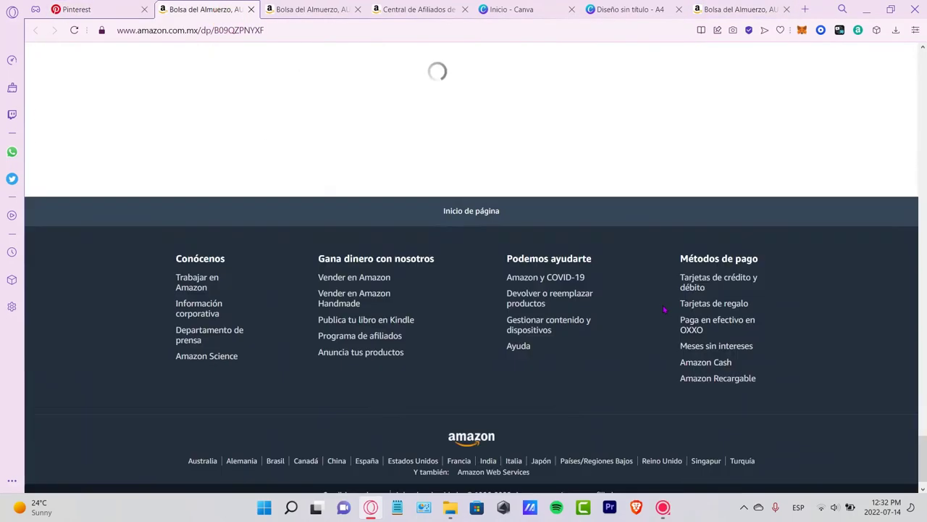
scroll(665, 309, "down", 10)
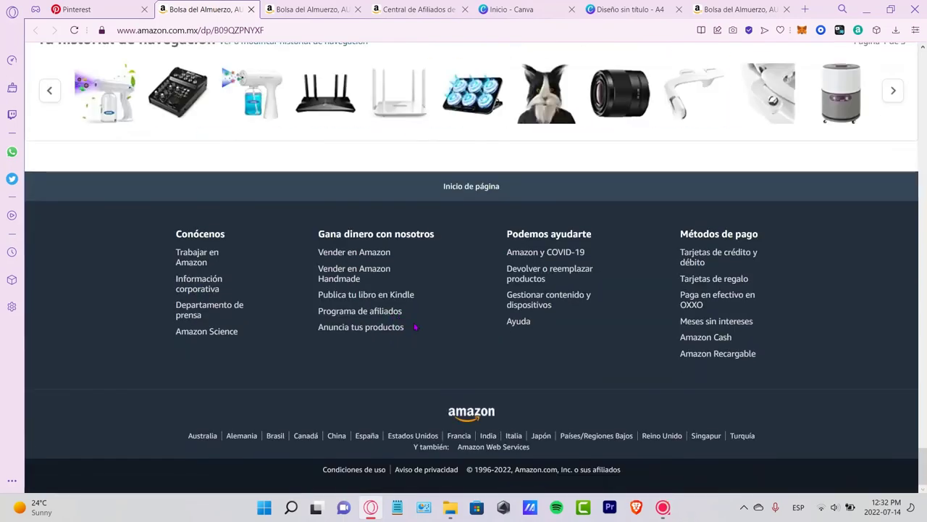
scroll(415, 326, "up", 10)
key("ctrl+w")
key("ctrl+w")
key("ctrl+w")
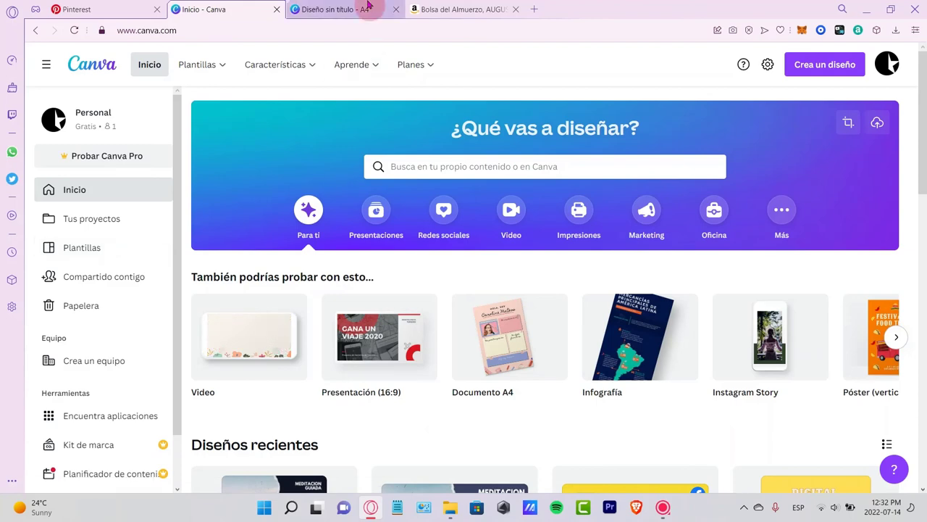
In the untitled A4 Canva design, select all the page elements and delete them
left_click(340, 10)
left_click_drag(410, 229, 701, 362)
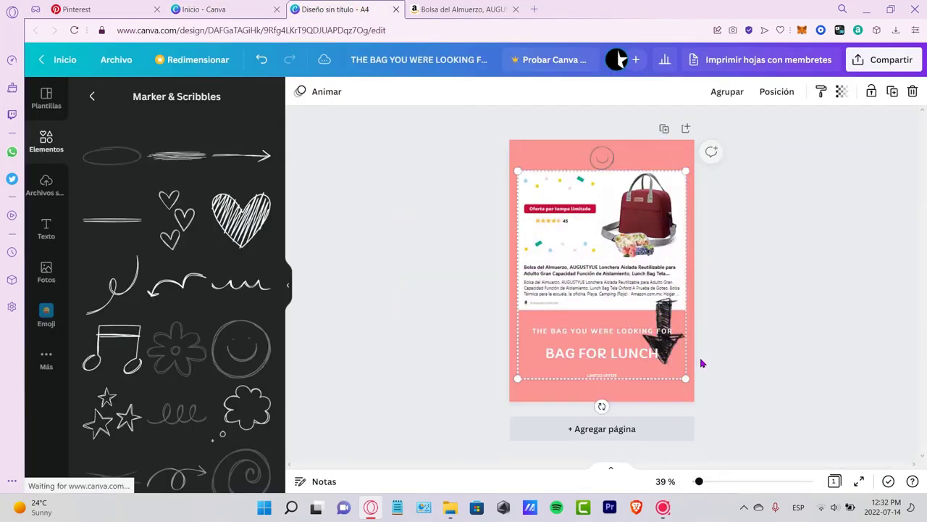
key("Delete")
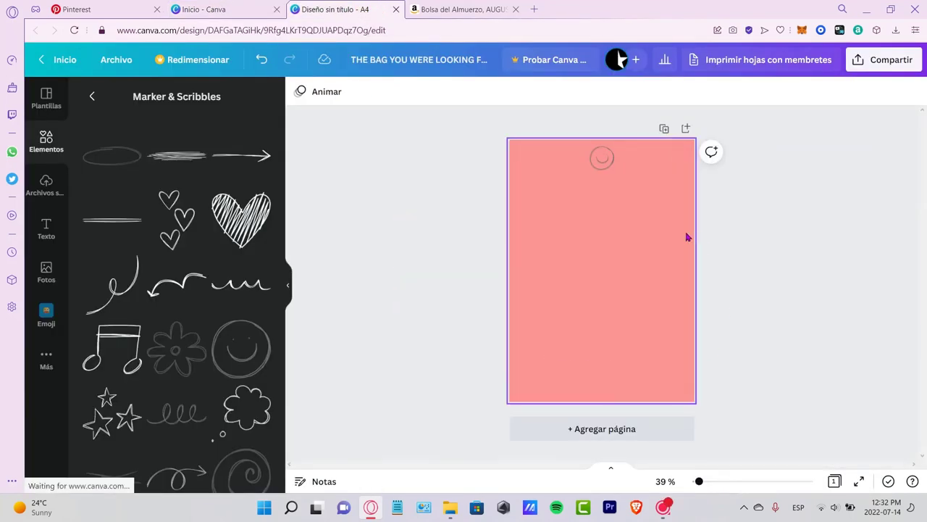
Move the smiley to the page centre and enlarge it
left_click_drag(600, 162, 658, 198)
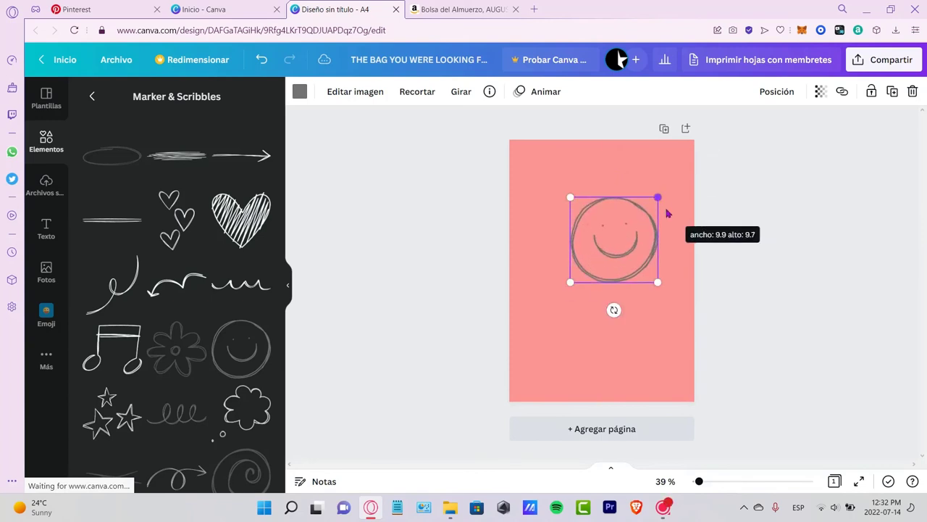
left_click_drag(629, 249, 621, 283)
left_click(675, 275)
Show Canva's home page, then check the A Bag 4UR Meal pin is saved to amazon affiliates
left_click(221, 7)
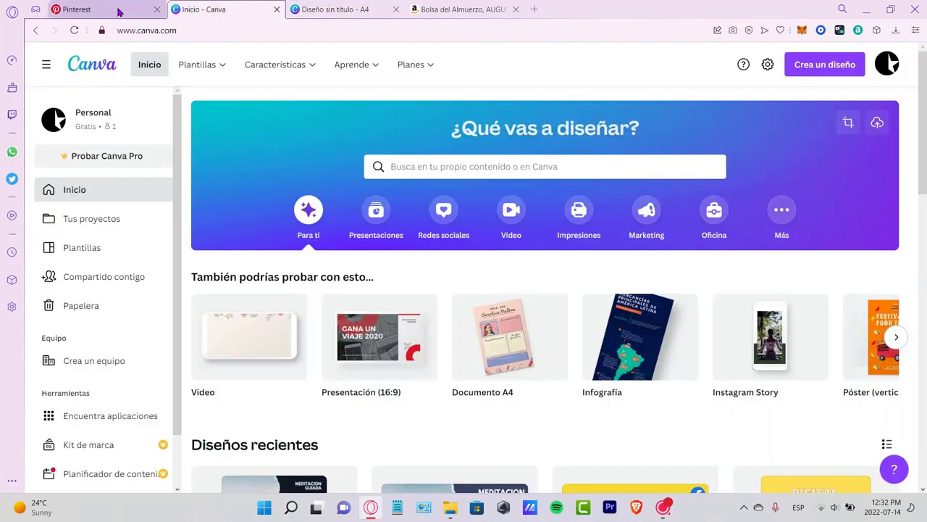
left_click(120, 11)
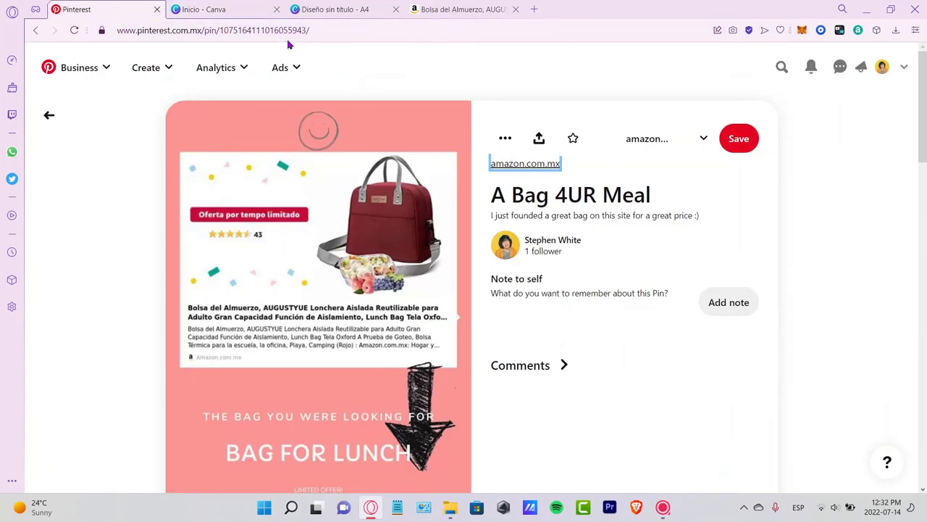
left_click(737, 391)
scroll(925, 123, "down", 1)
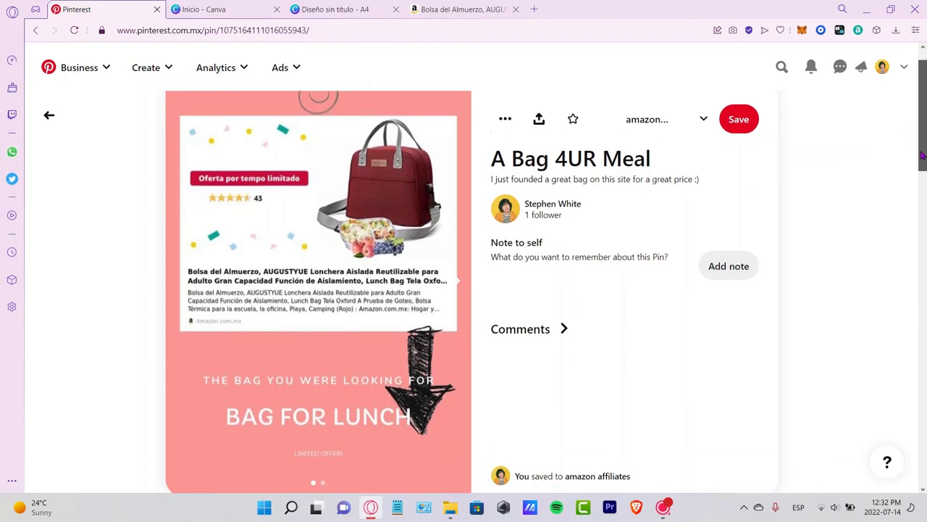
scroll(925, 123, "up", 1)
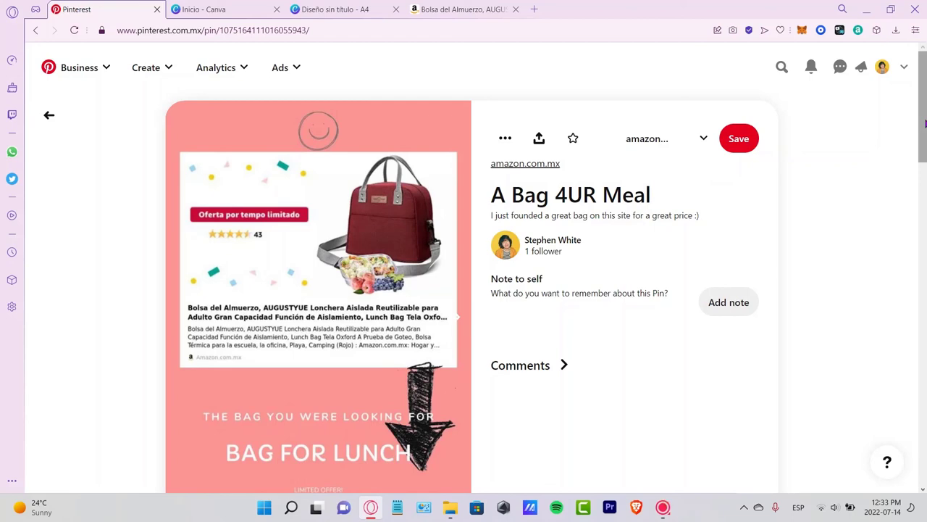
scroll(917, 116, "down", 3)
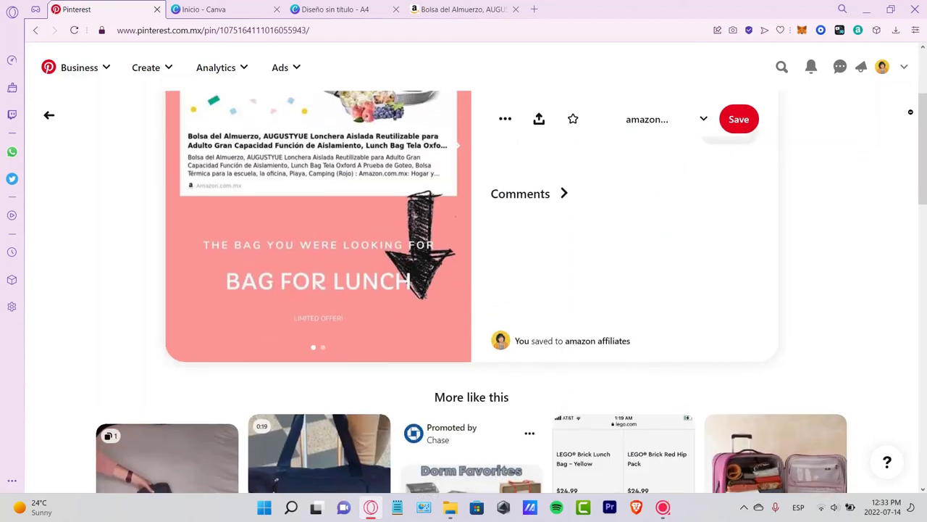
scroll(911, 112, "up", 3)
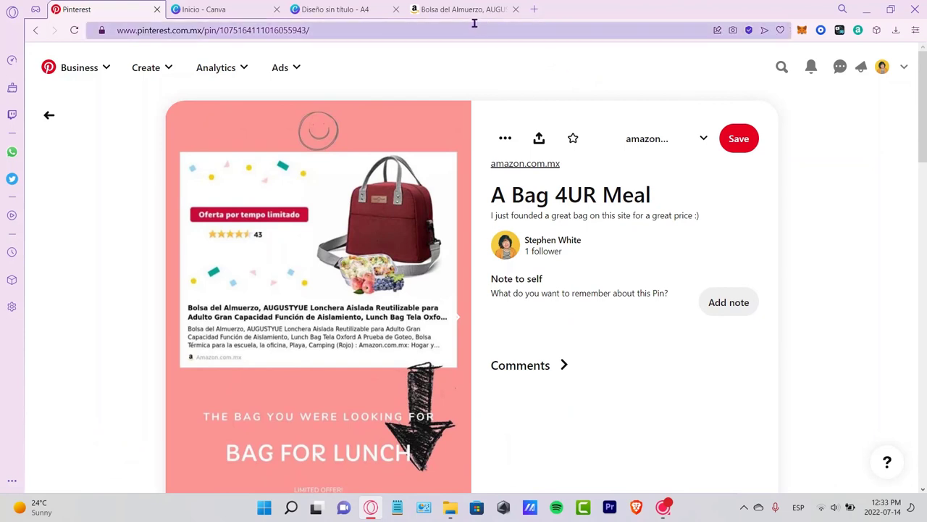